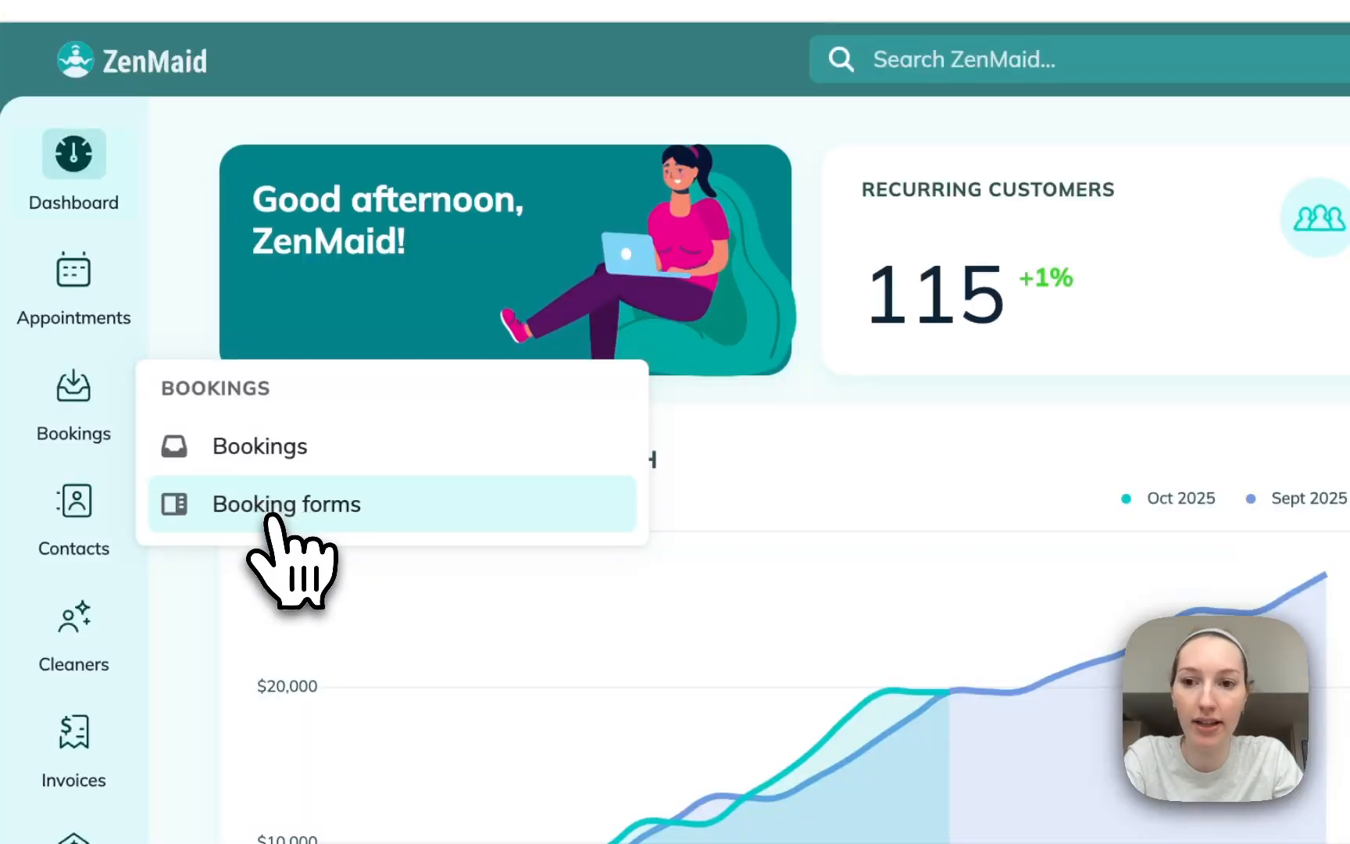
# Open the list of booking forms and preview the customer view of booking form #9326
pyautogui.click(269, 508)
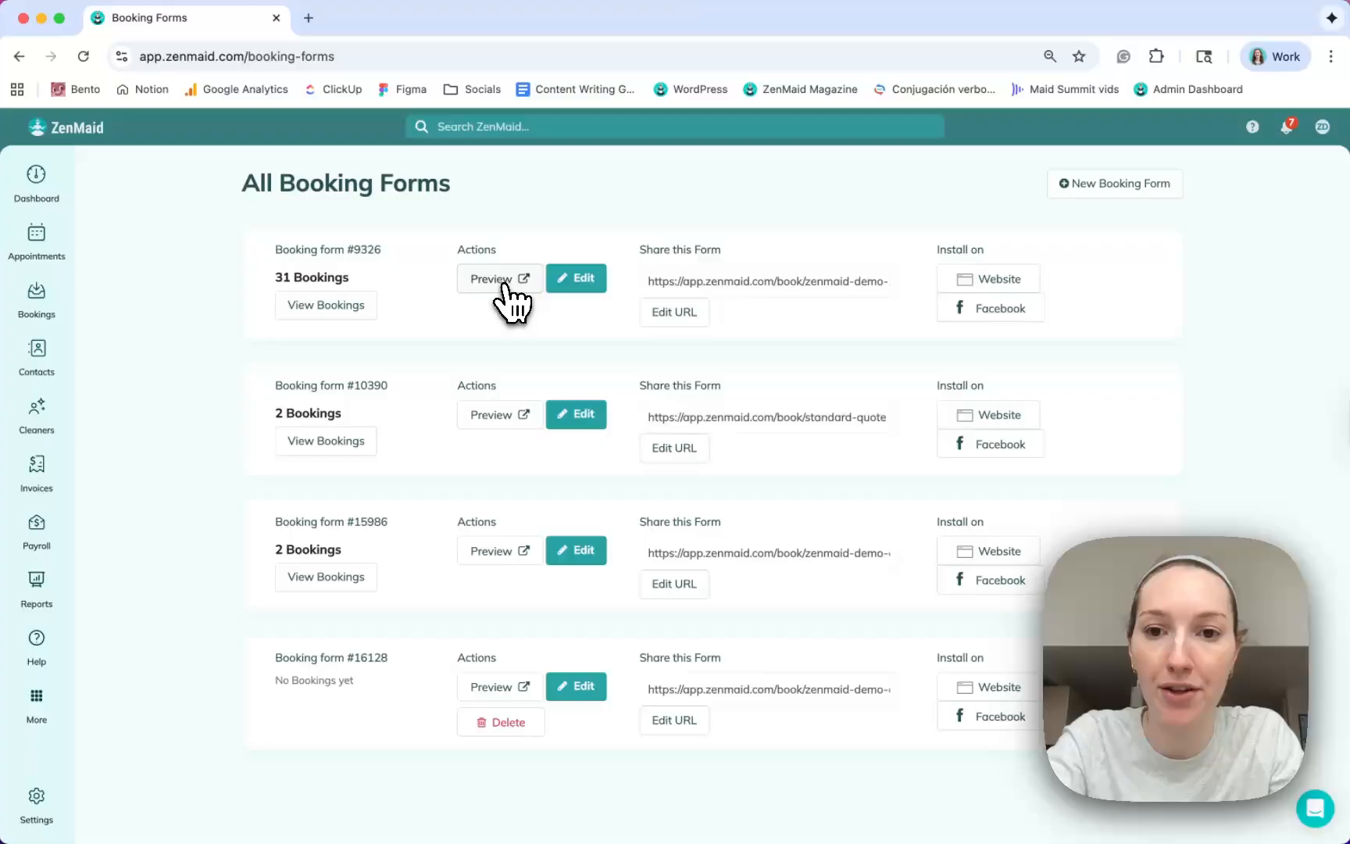
pyautogui.click(500, 279)
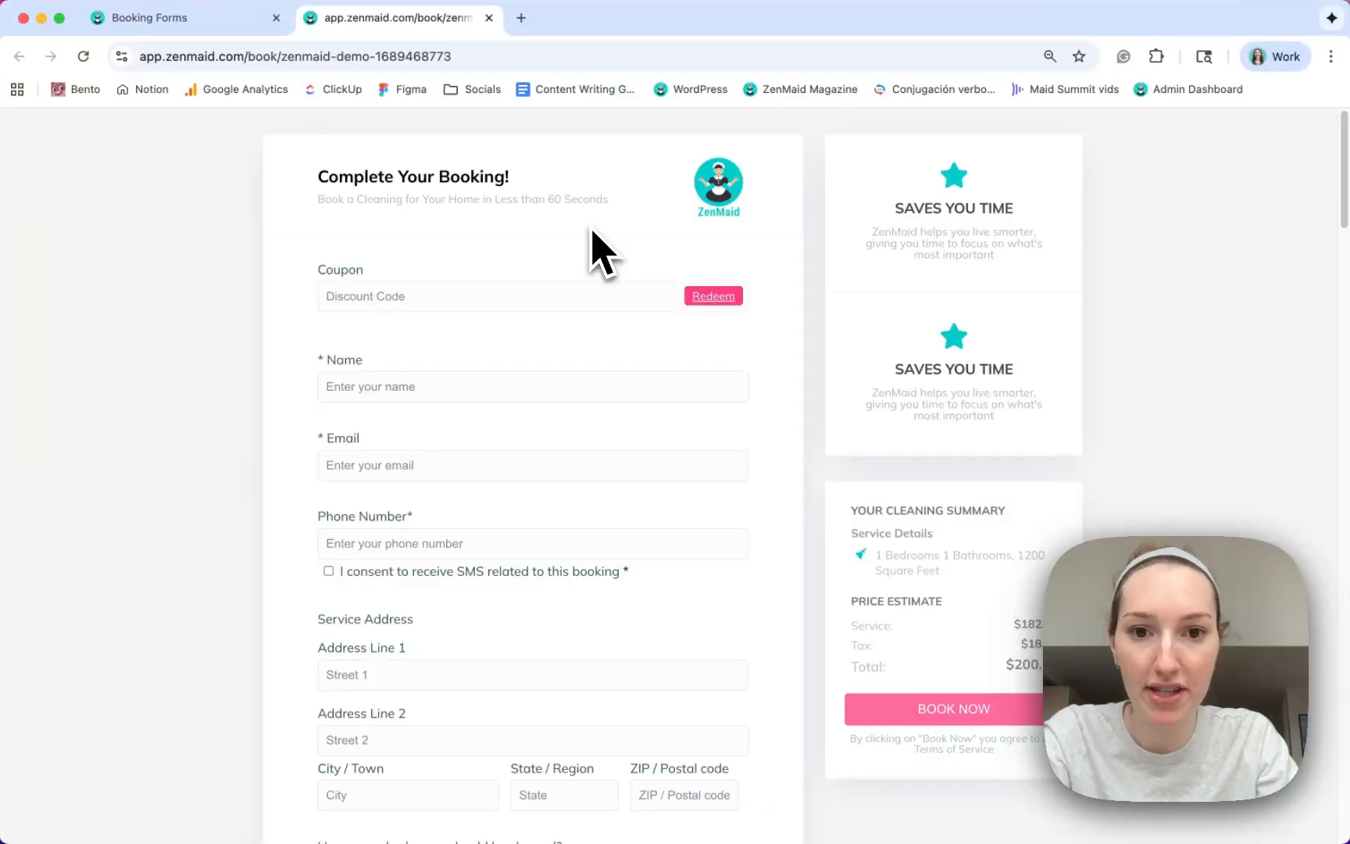
pyautogui.click(489, 17)
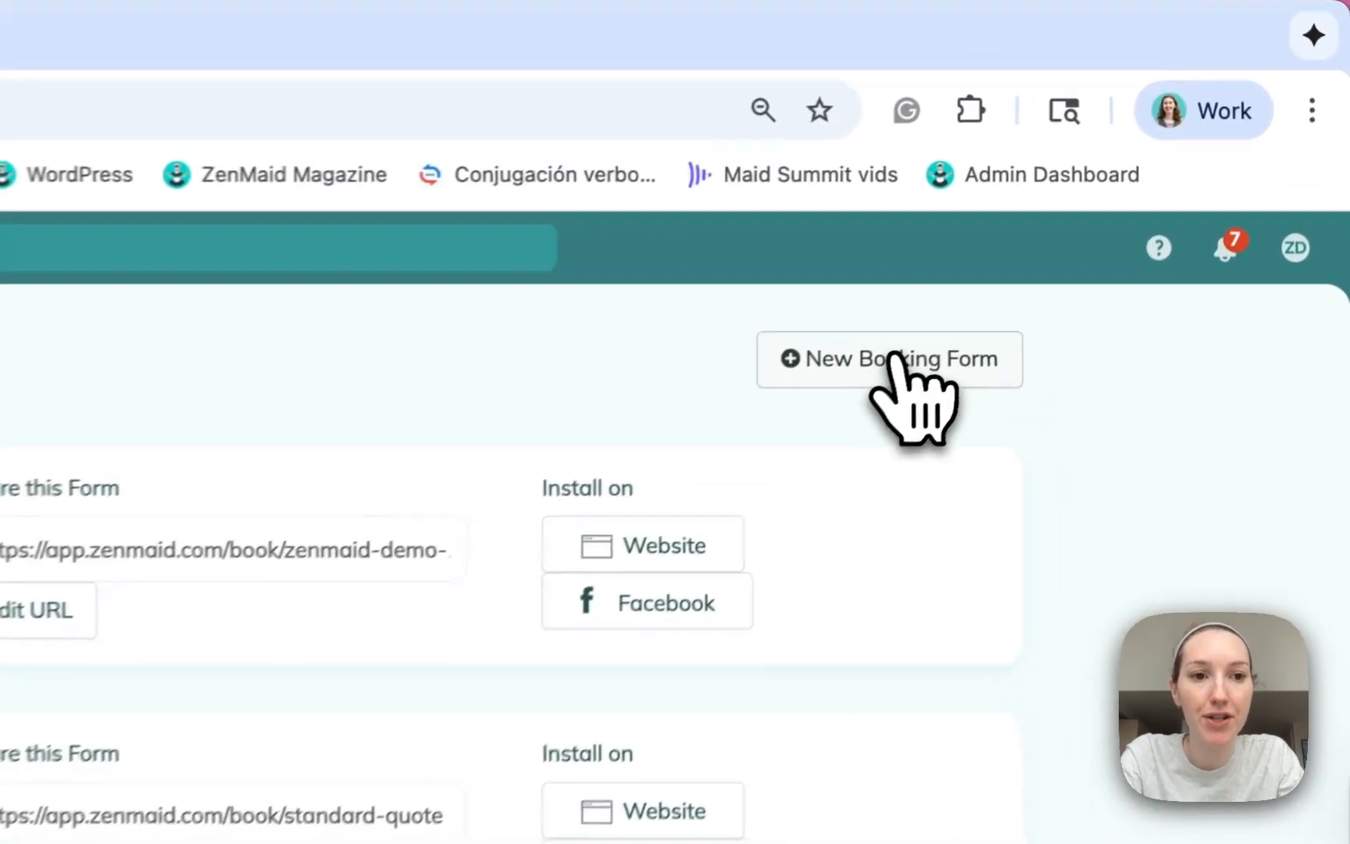
# Start a new booking form and change its heading to "Complete Your Booking Now!"
pyautogui.click(891, 355)
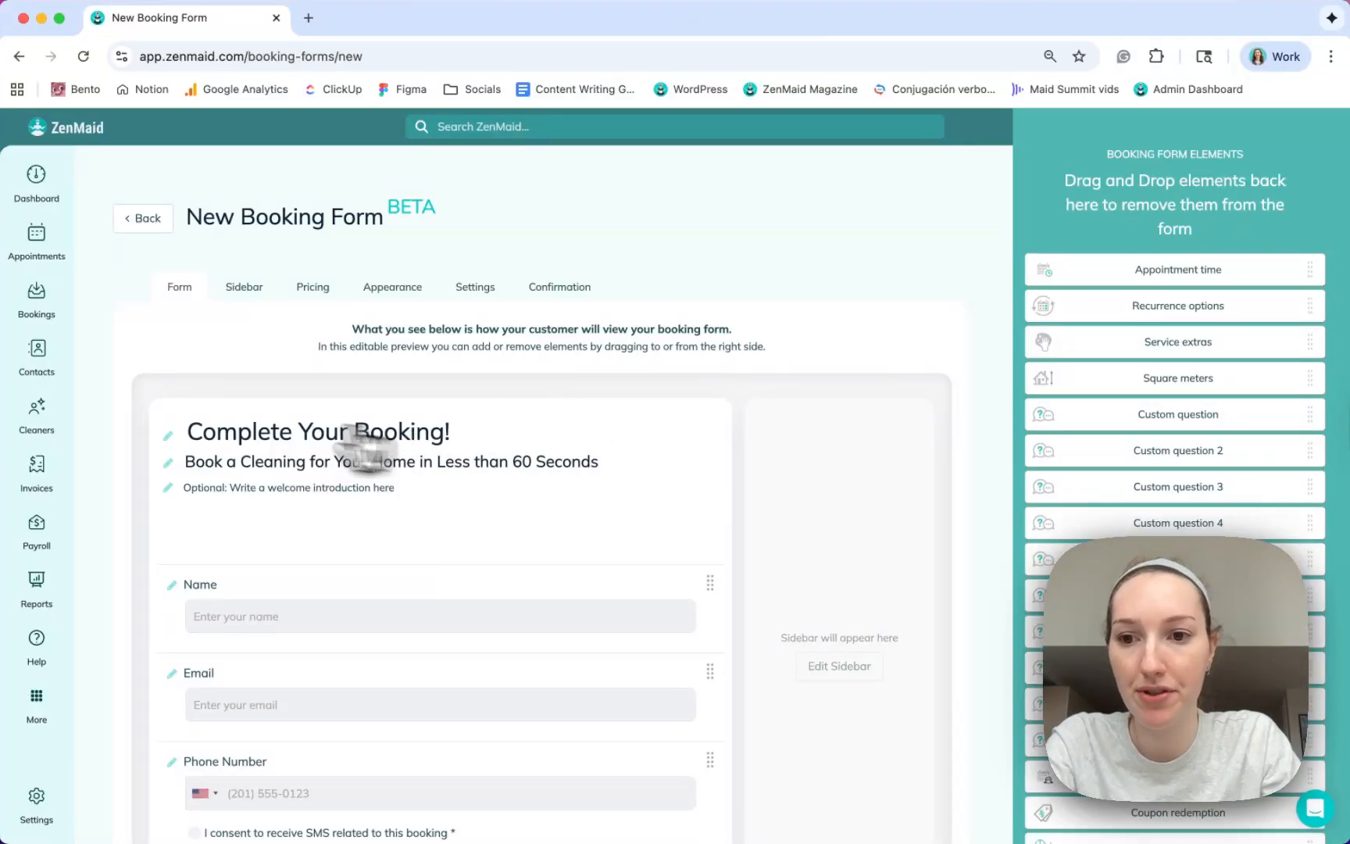
pyautogui.scroll(-2, 274, 430)
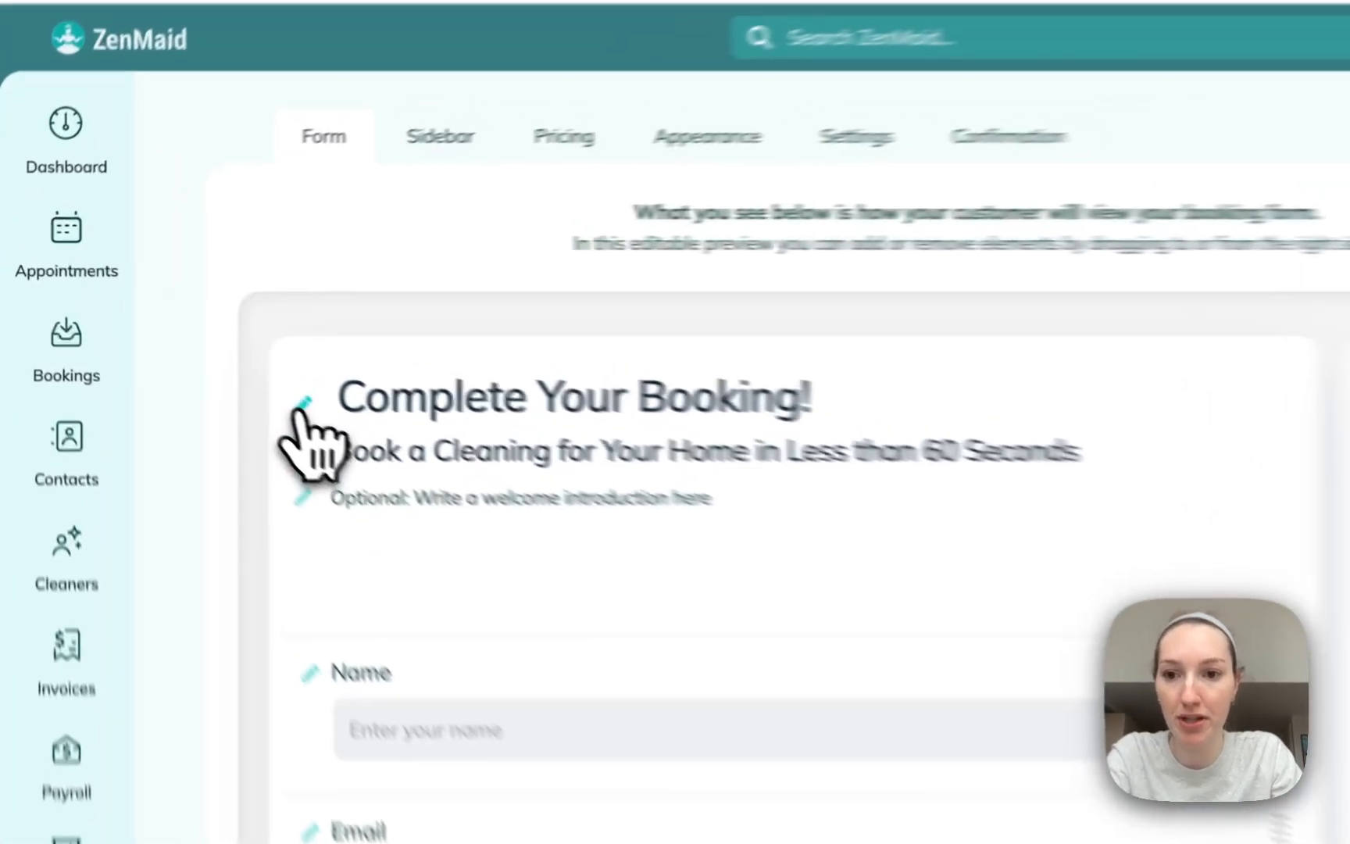
pyautogui.click(375, 336)
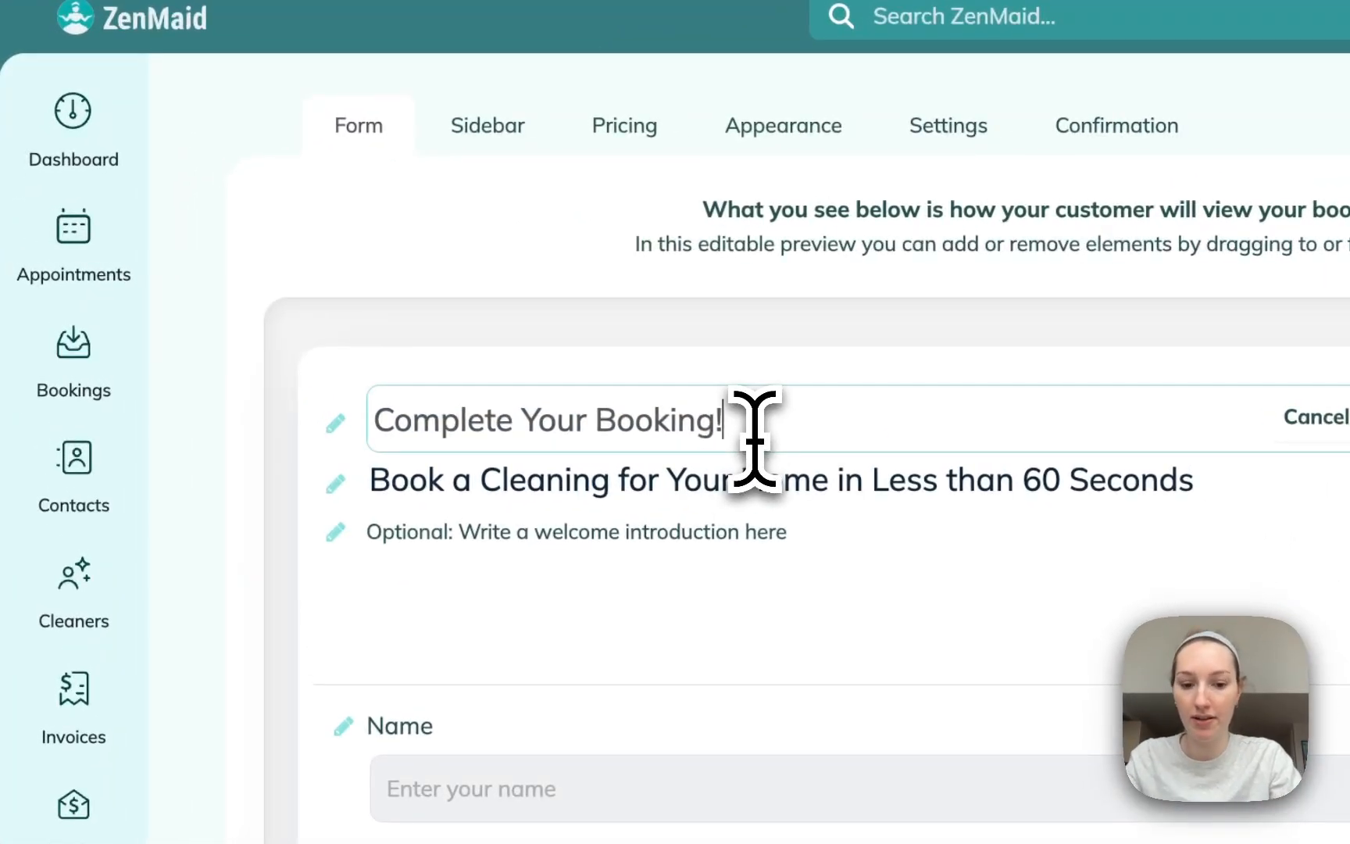
pyautogui.press('BackSpace')
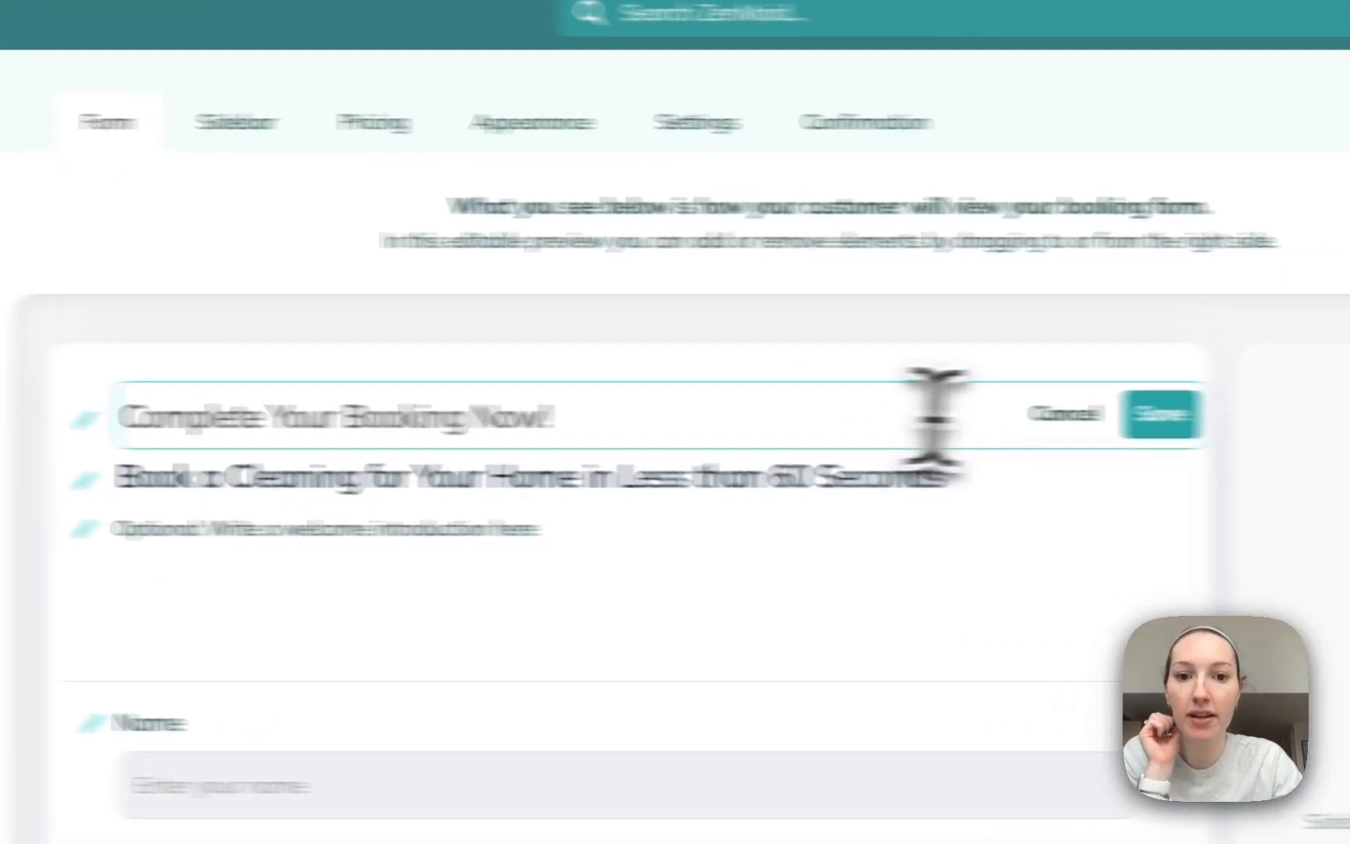
pyautogui.click(1161, 413)
# Review the form's contact and address fields, and the bedroom question's editable label and base price setting
pyautogui.scroll(-5, 539, 438)
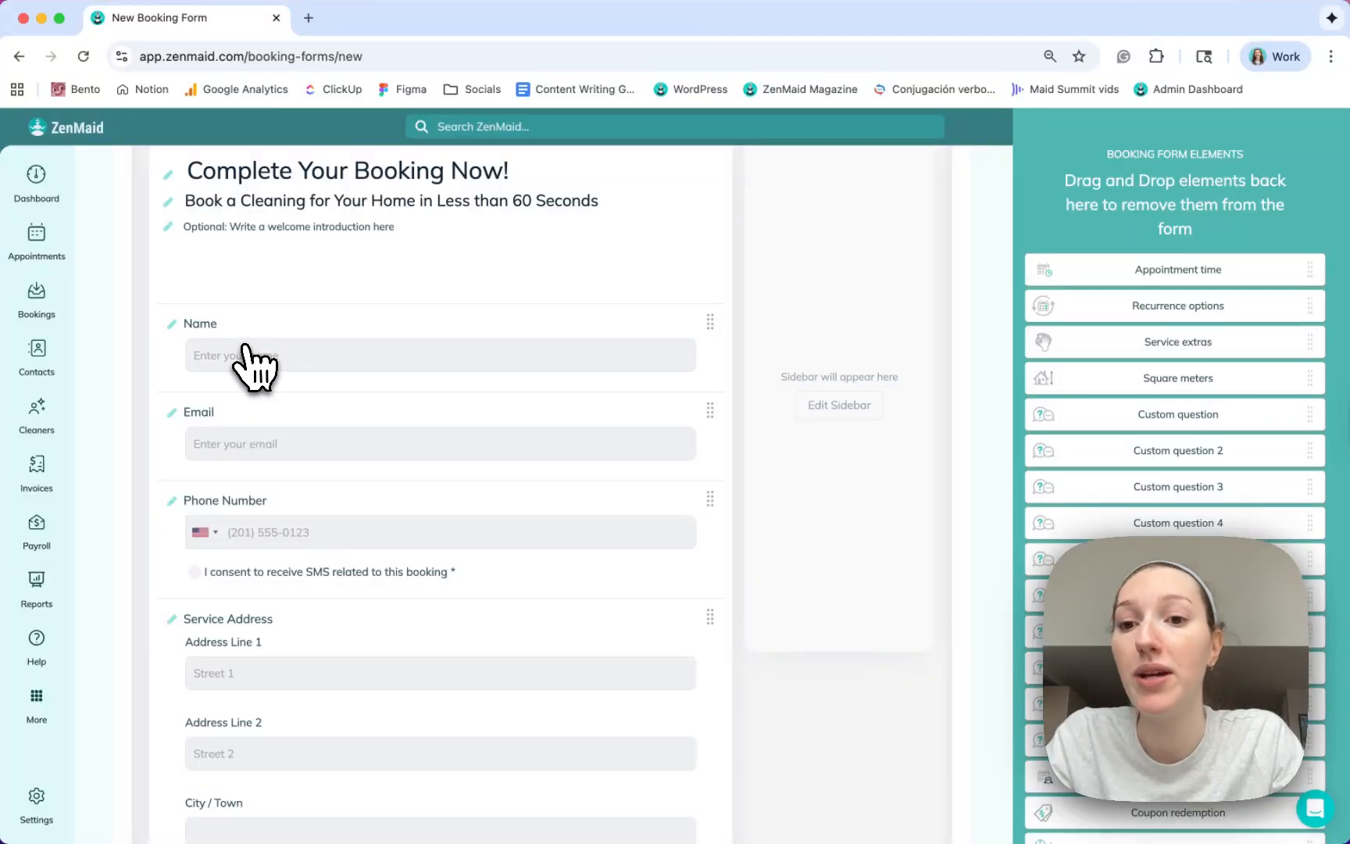
pyautogui.scroll(-3, 265, 535)
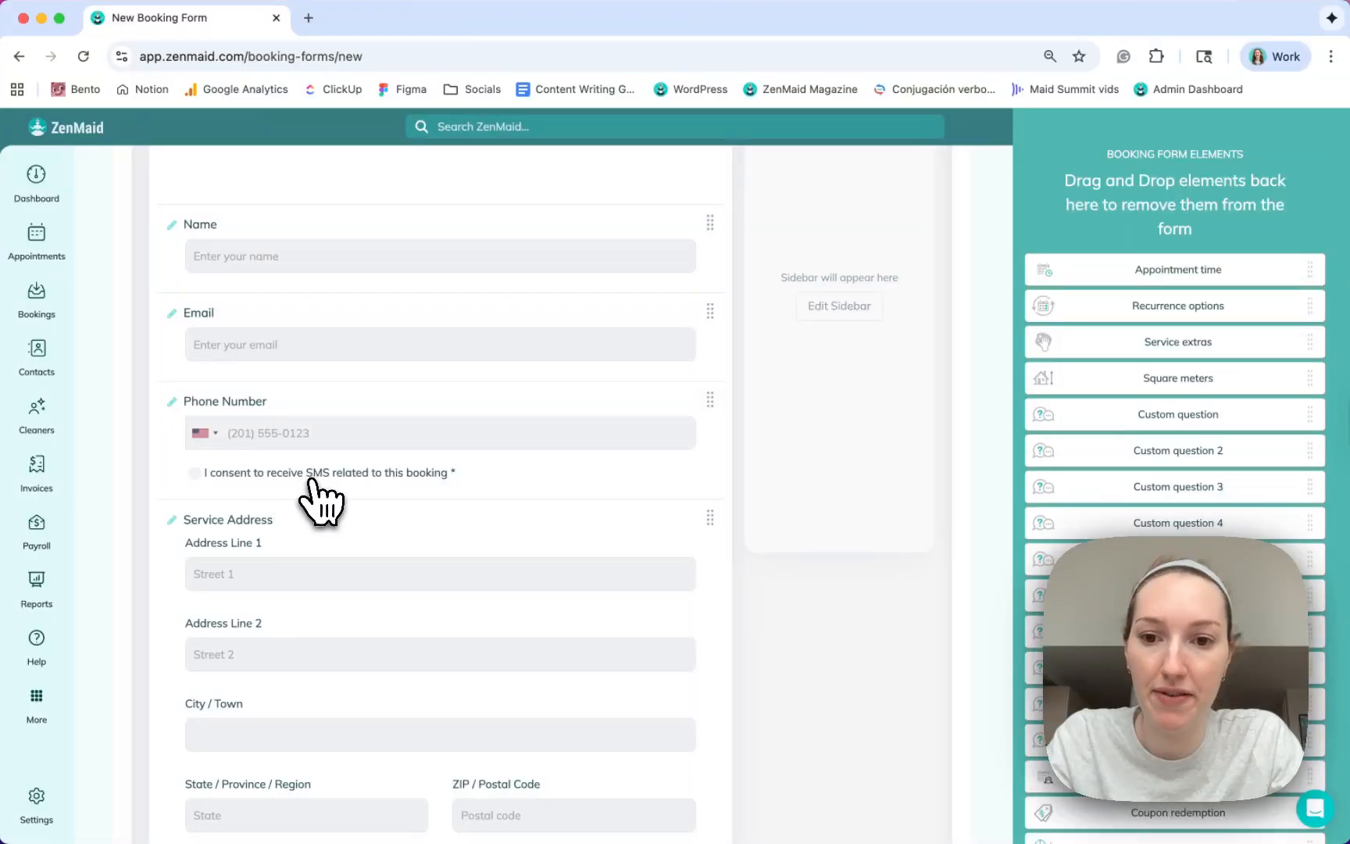
pyautogui.scroll(-4, 336, 502)
pyautogui.scroll(-10, 301, 383)
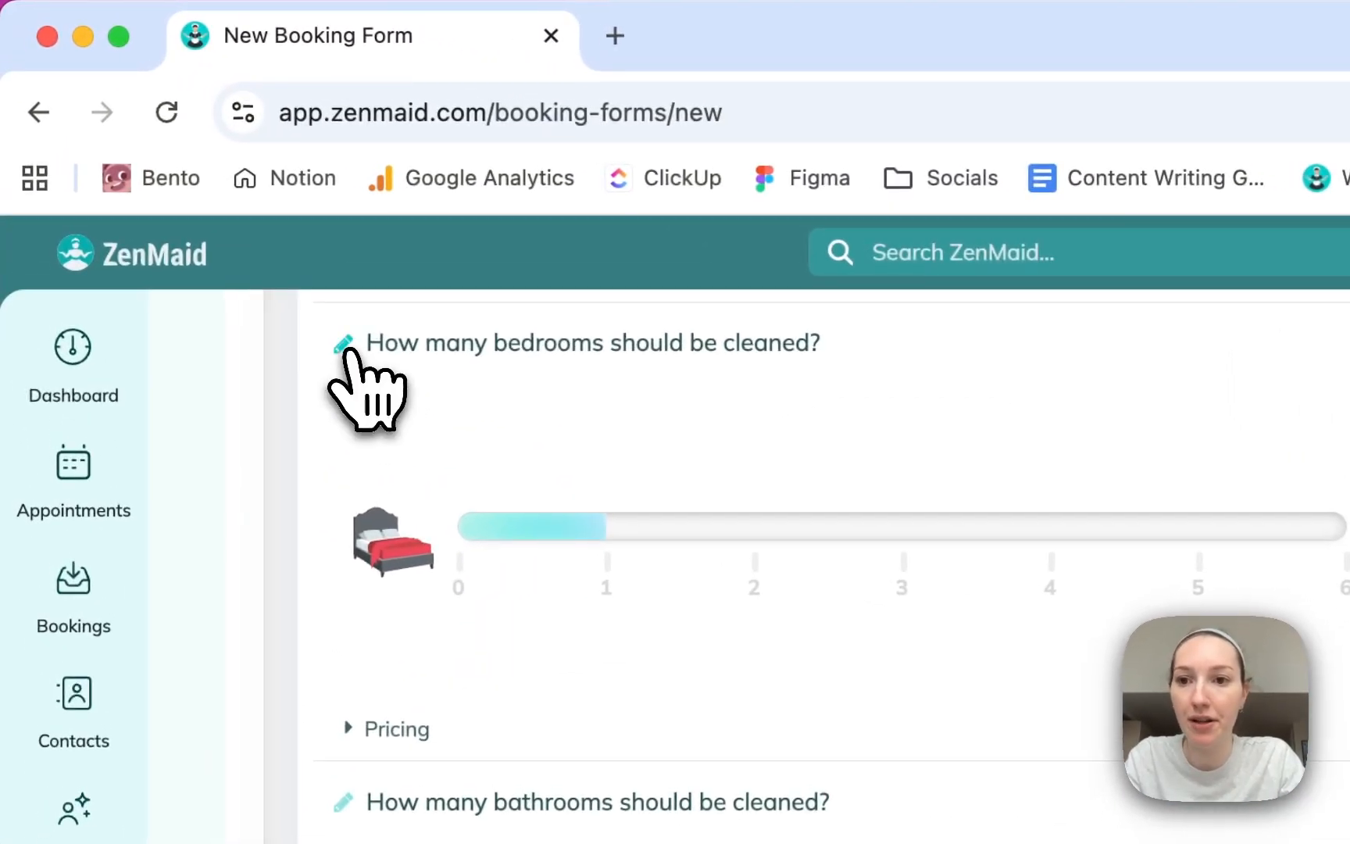
pyautogui.click(179, 175)
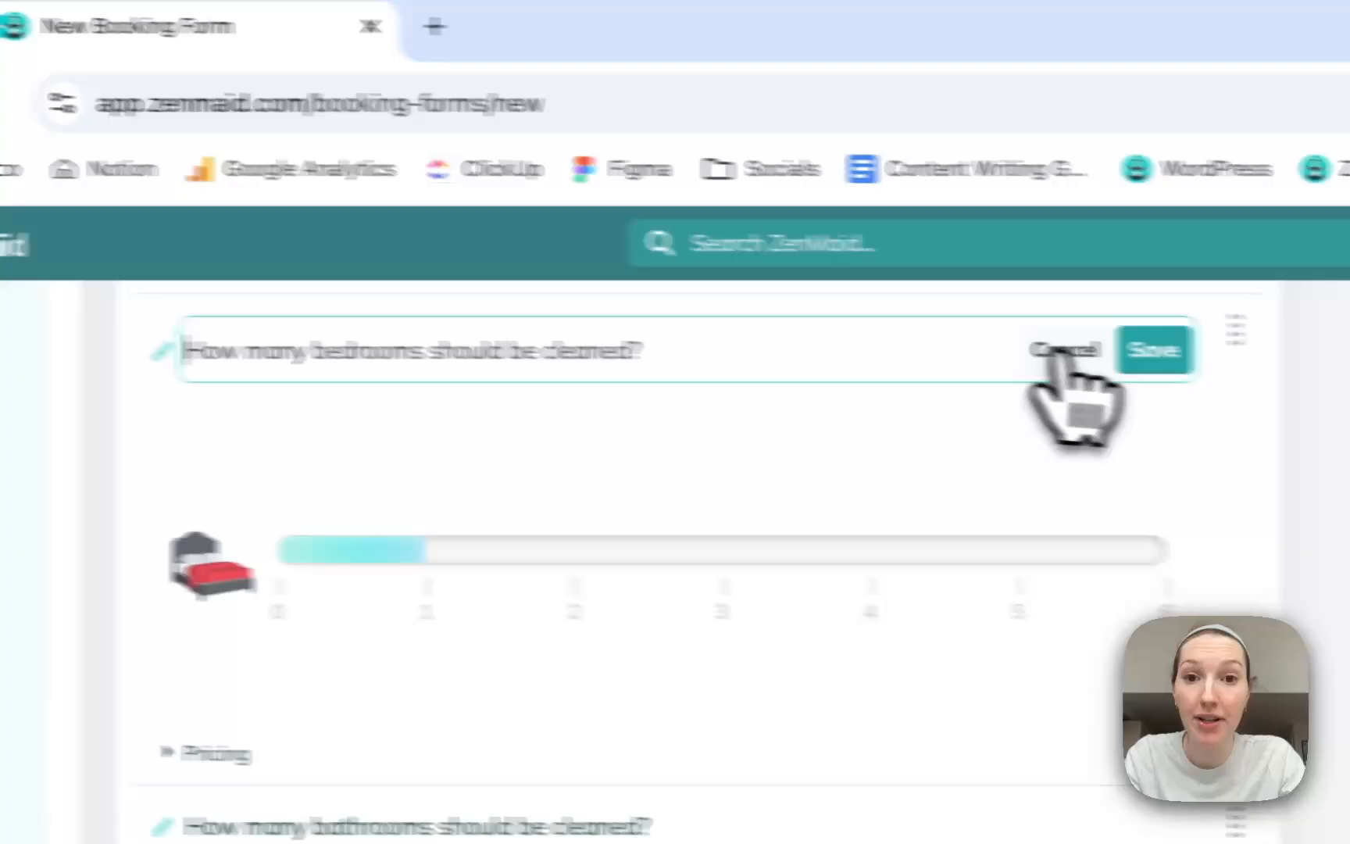
pyautogui.click(1246, 359)
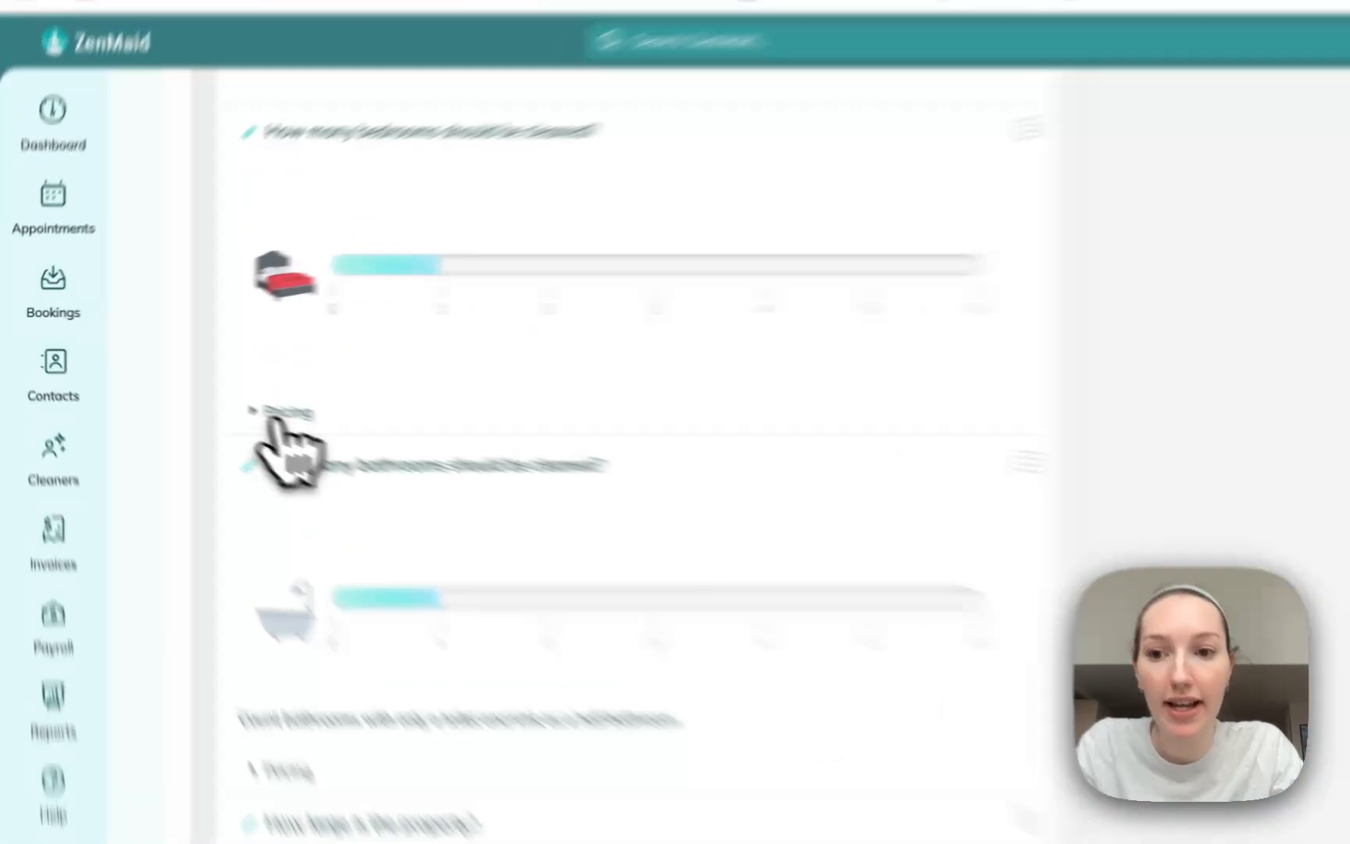
pyautogui.click(195, 385)
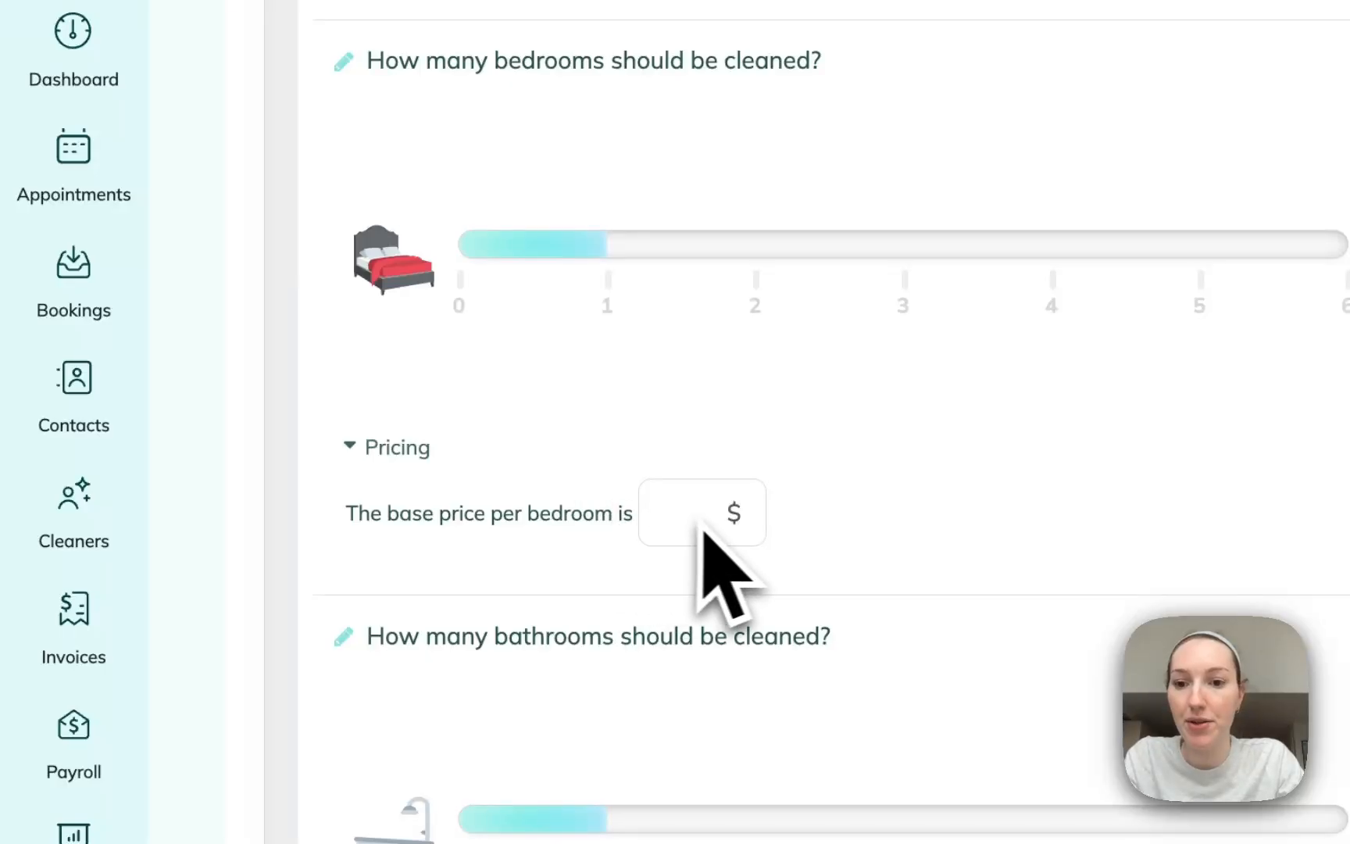
pyautogui.click(381, 450)
# Examine the bathroom question's editable label and the base price settings of the bathroom and property size questions
pyautogui.scroll(-1, 661, 500)
pyautogui.scroll(-3, 688, 496)
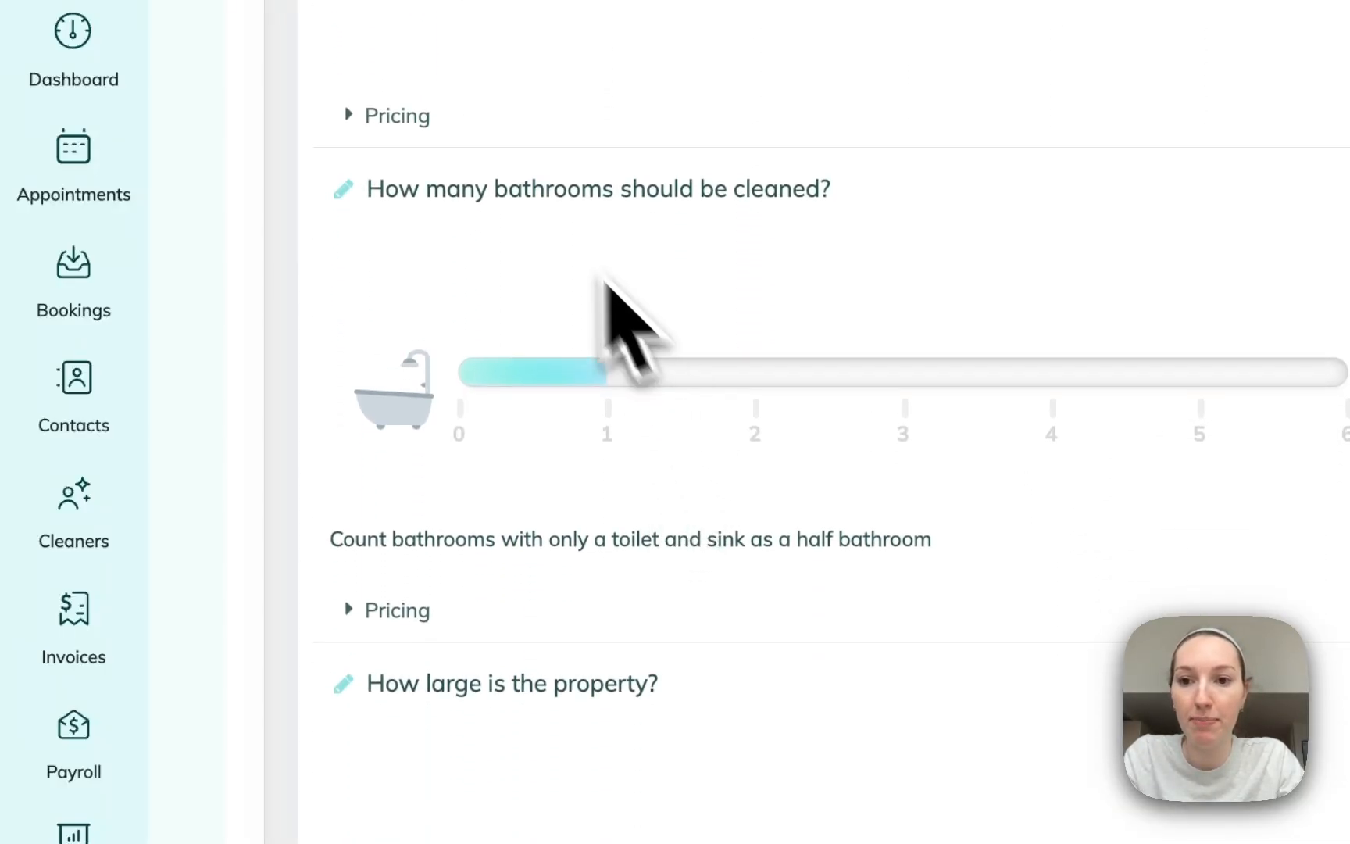
pyautogui.click(343, 191)
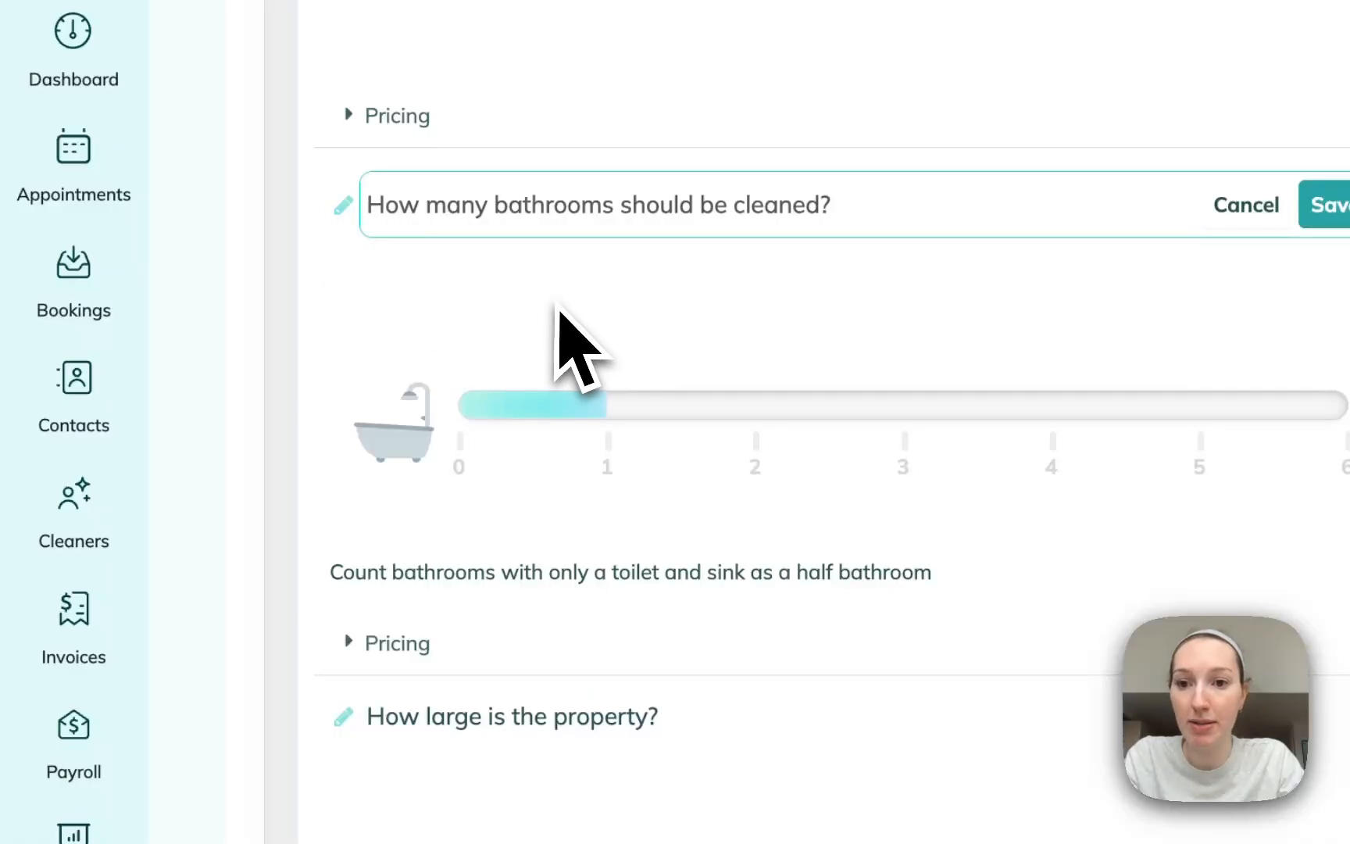
pyautogui.click(420, 646)
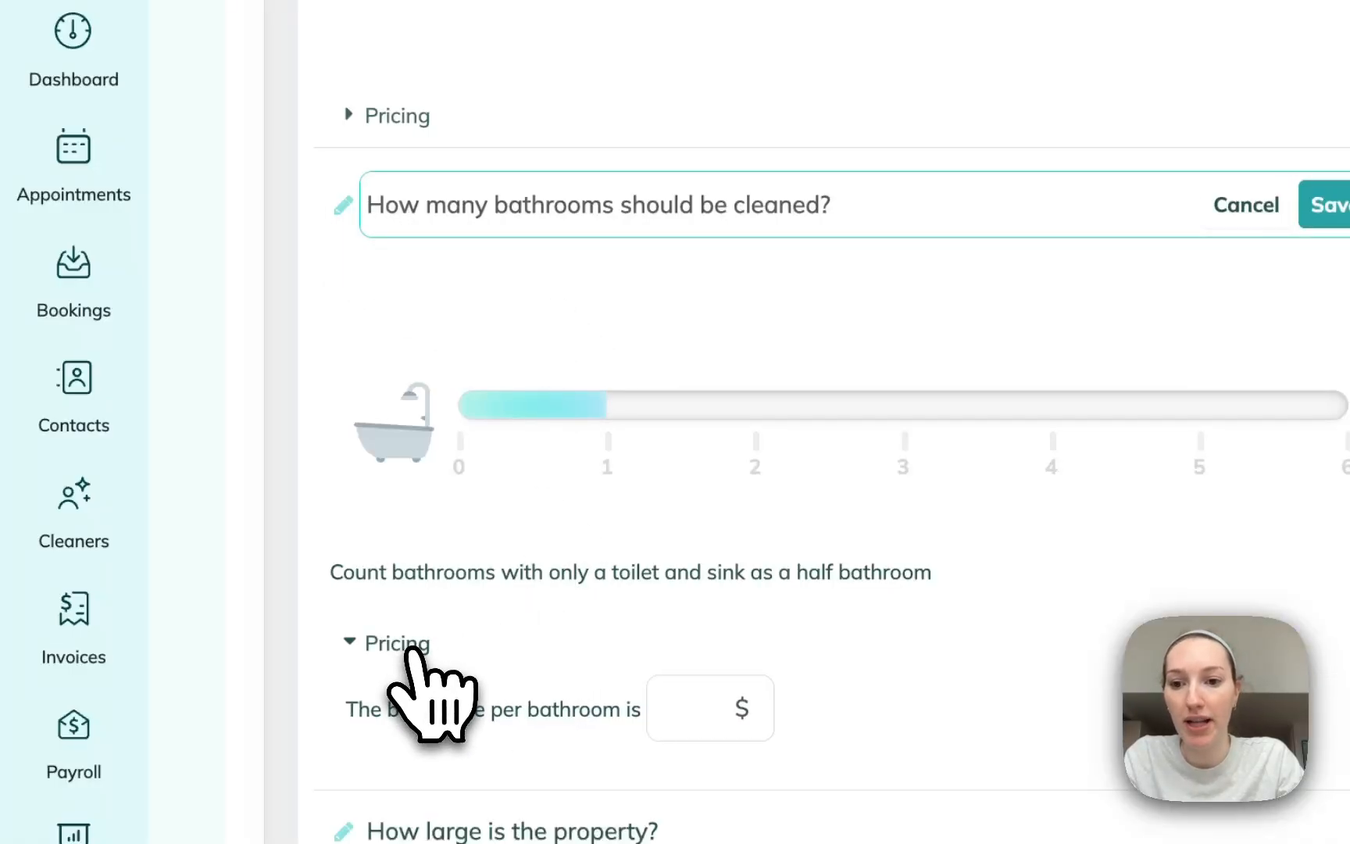
pyautogui.click(420, 646)
pyautogui.scroll(-3, 748, 581)
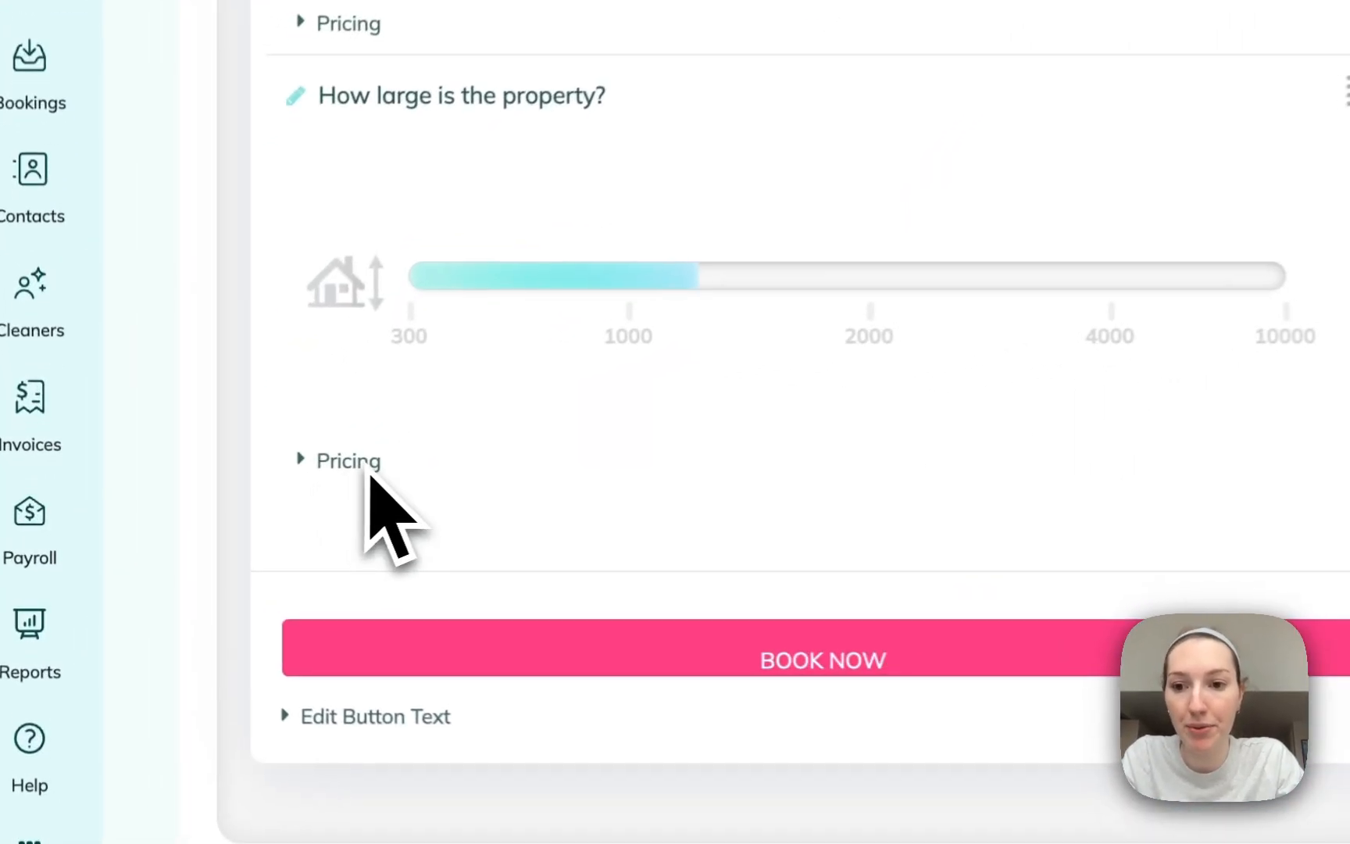
pyautogui.click(369, 467)
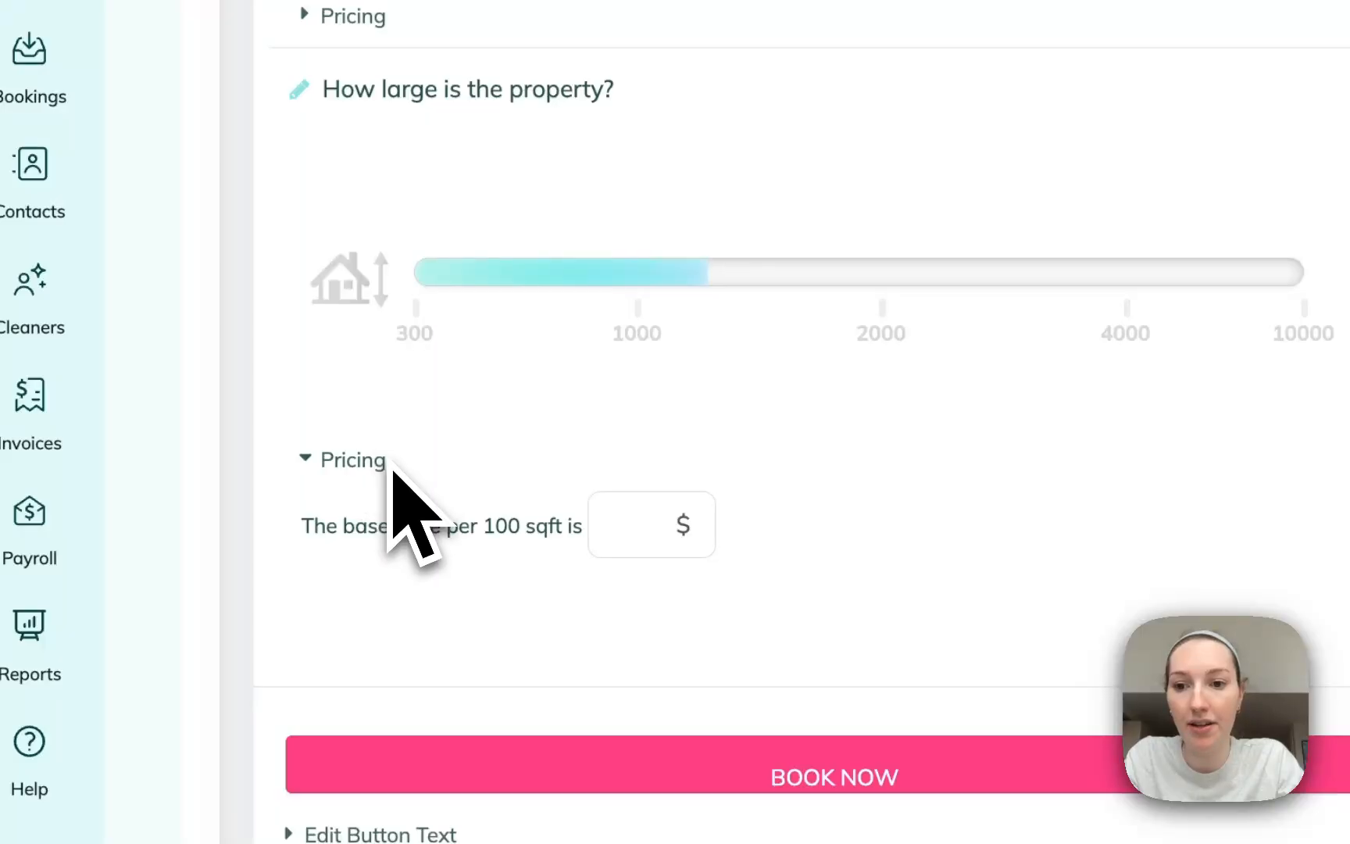
pyautogui.click(368, 468)
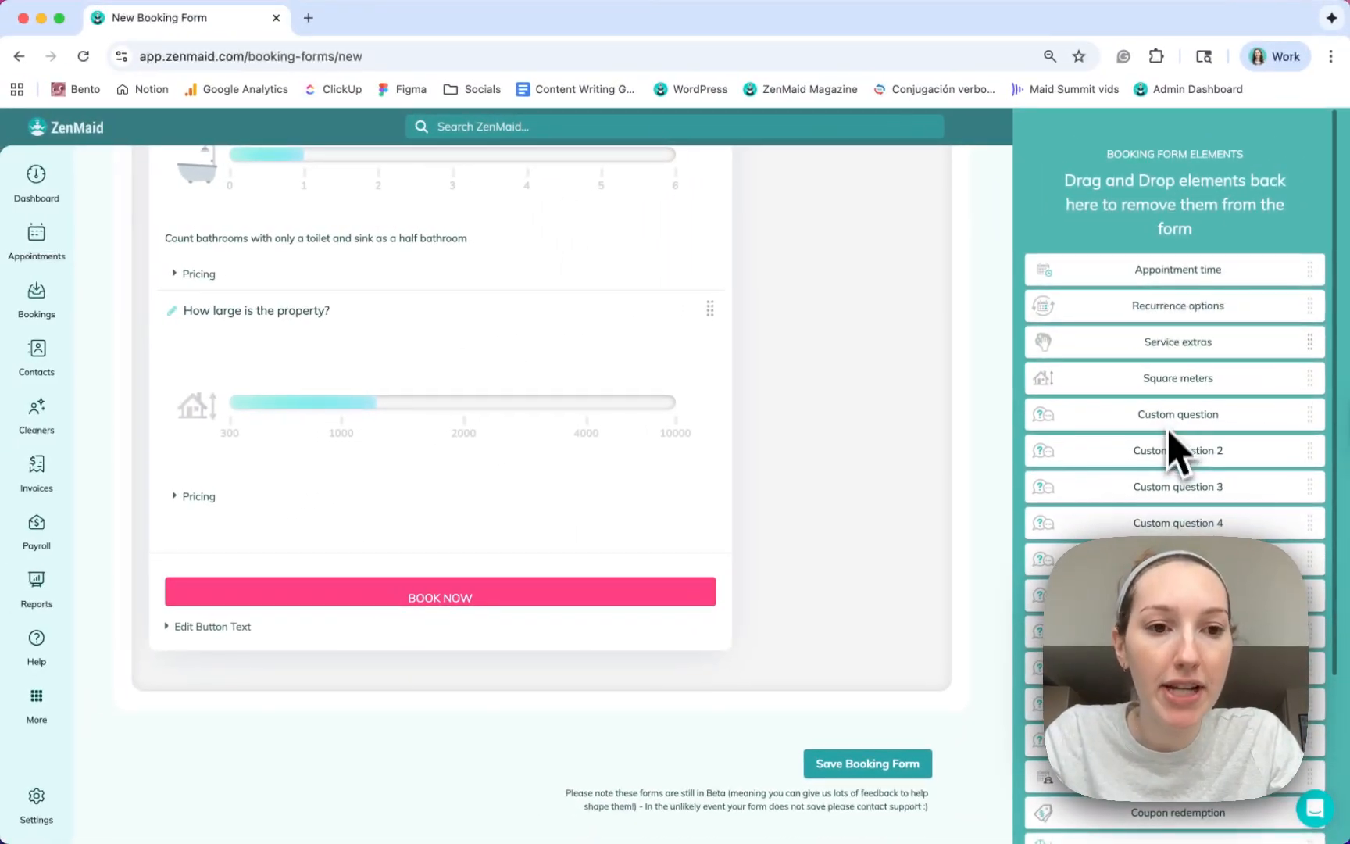
# Add a custom question below the property size question and set its text to "Do you have any pets?"
pyautogui.scroll(-2, 1168, 382)
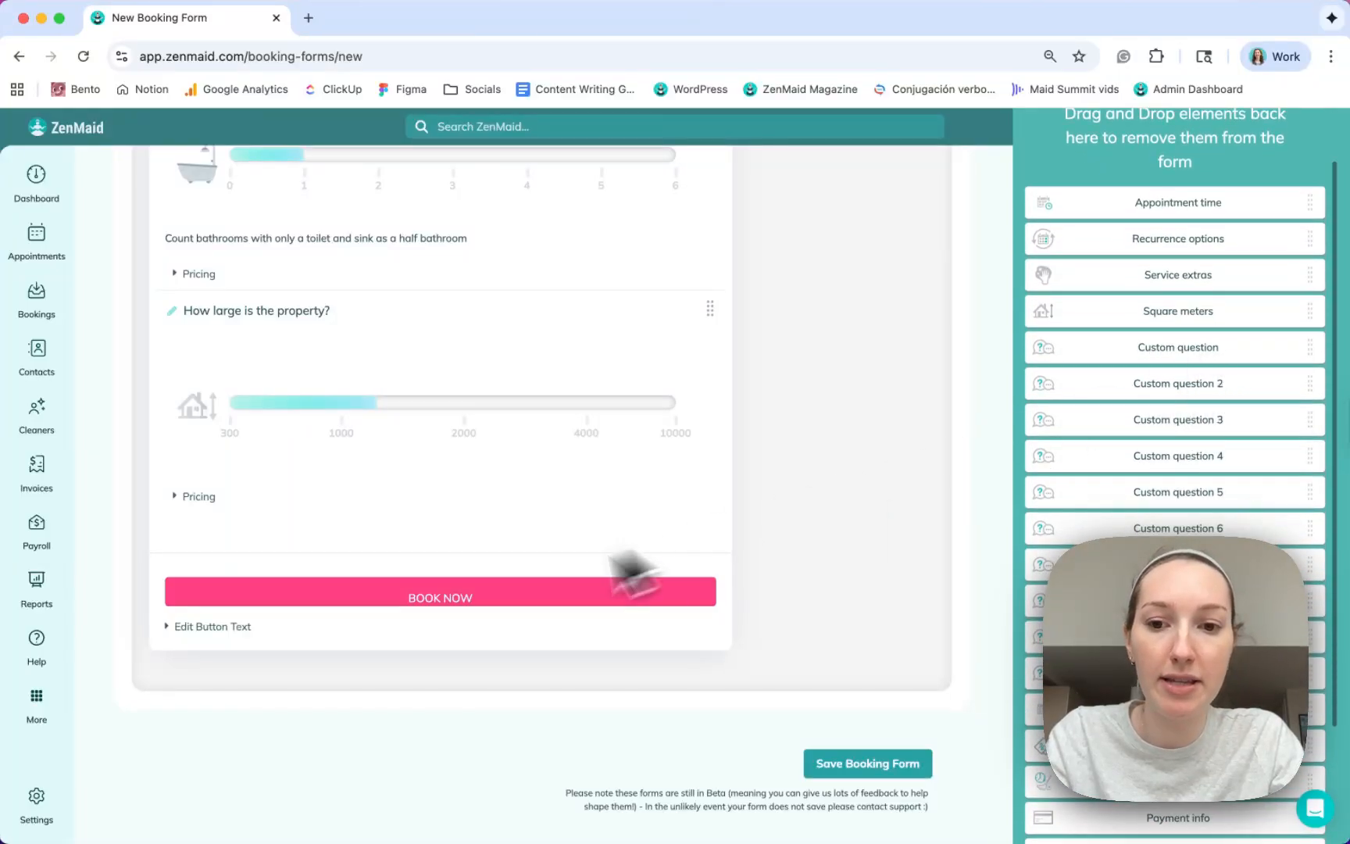
pyautogui.scroll(2, 547, 598)
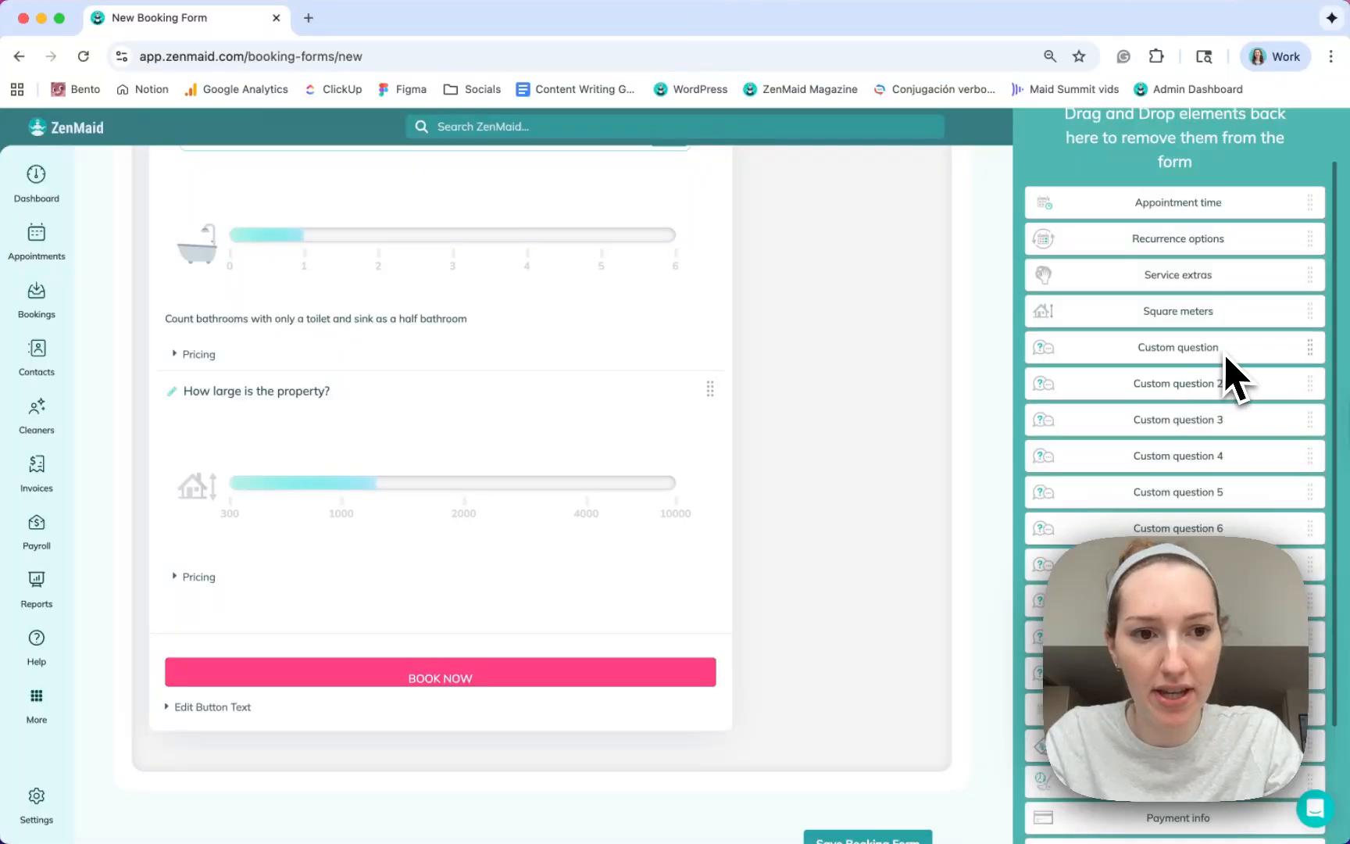
pyautogui.moveTo(1225, 358); pyautogui.dragTo(437, 642)
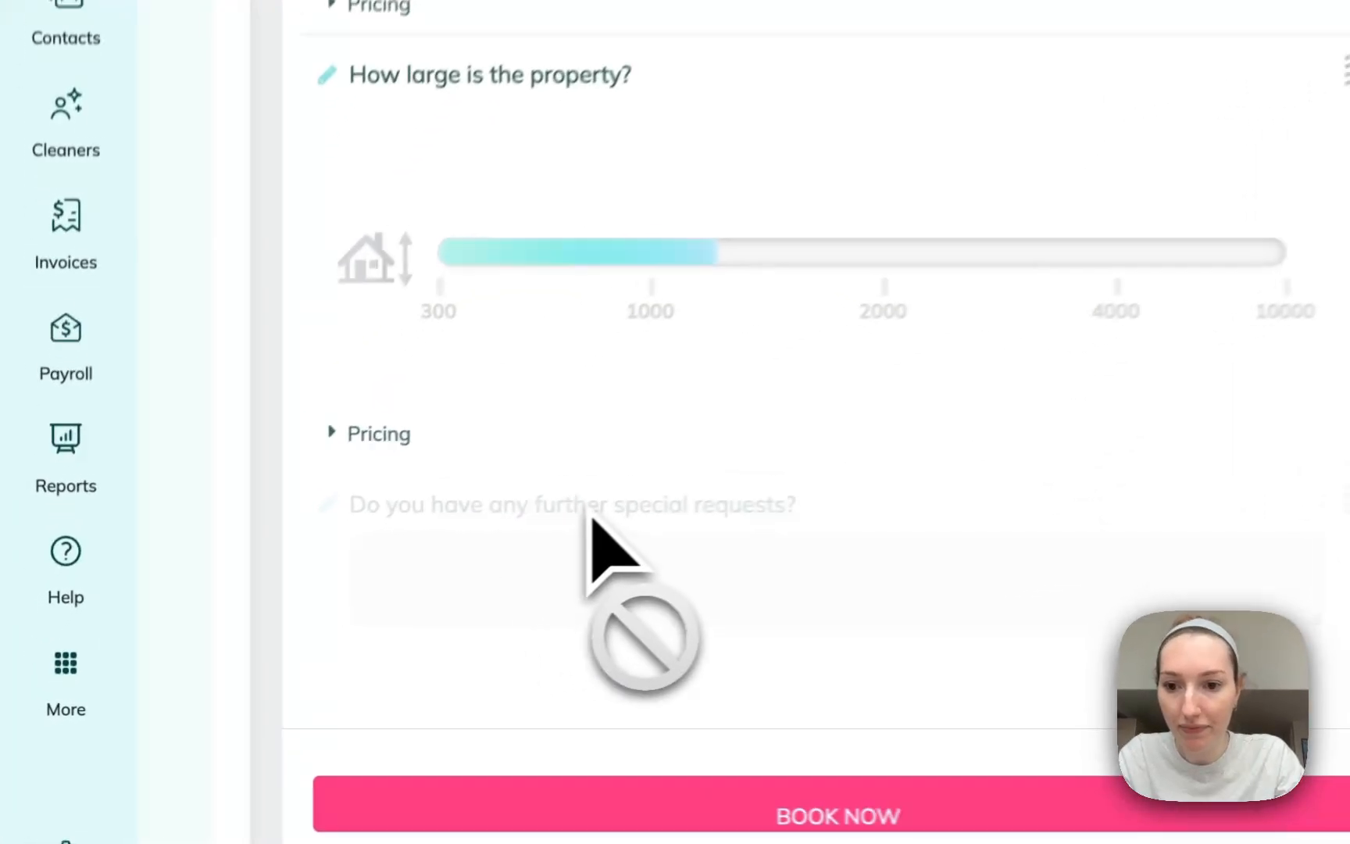
pyautogui.click(173, 614)
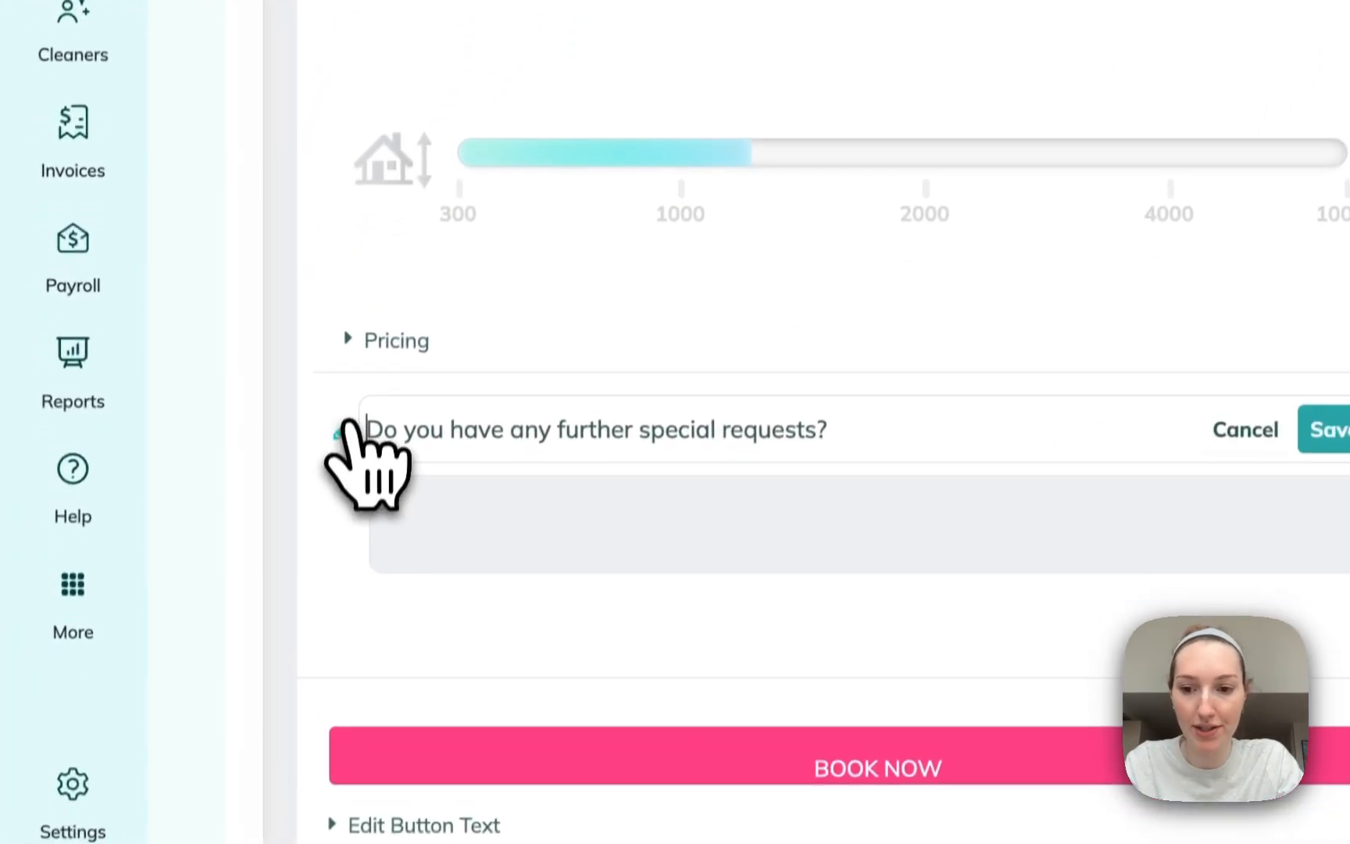
pyautogui.moveTo(830, 420); pyautogui.dragTo(361, 419)
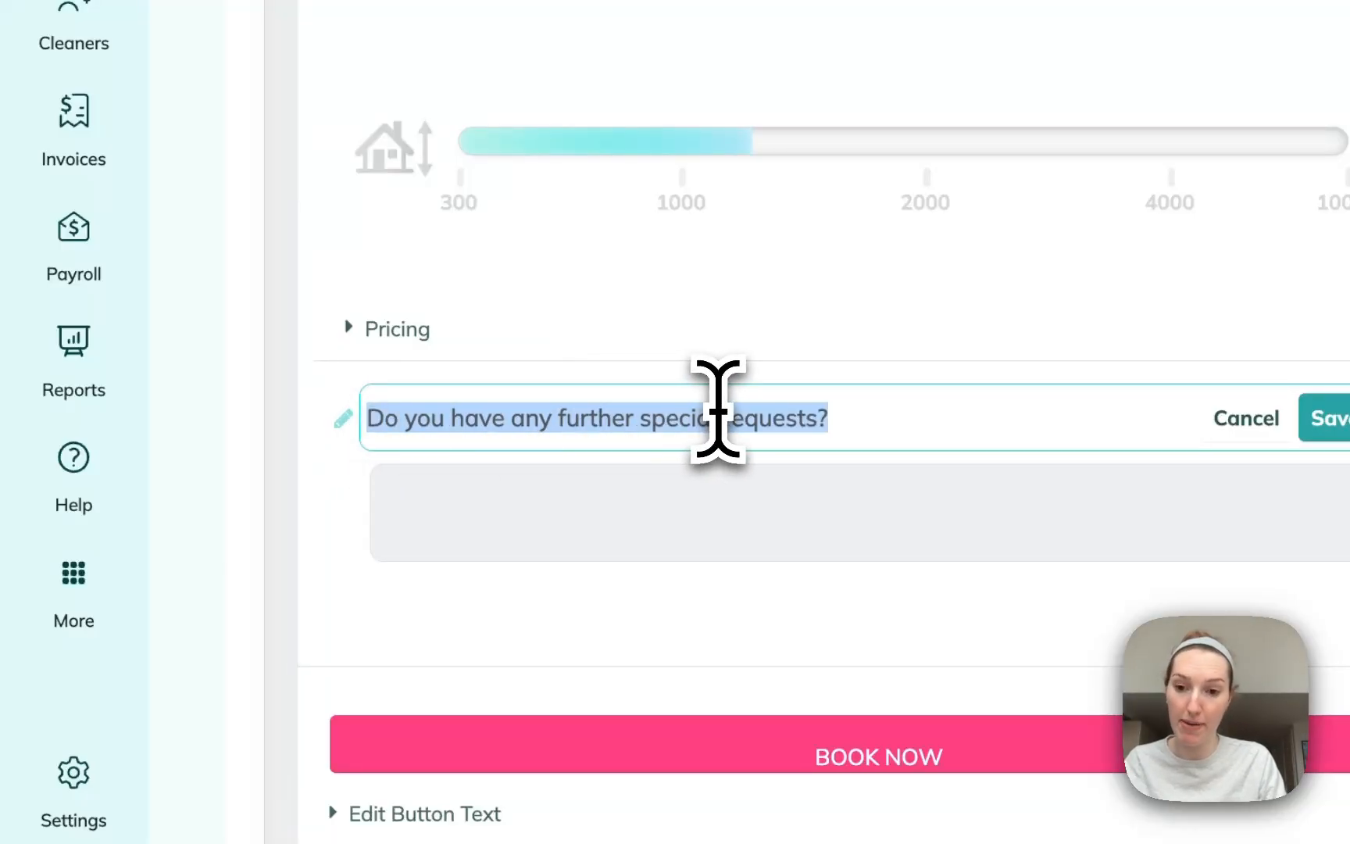
pyautogui.write('Do you have a')
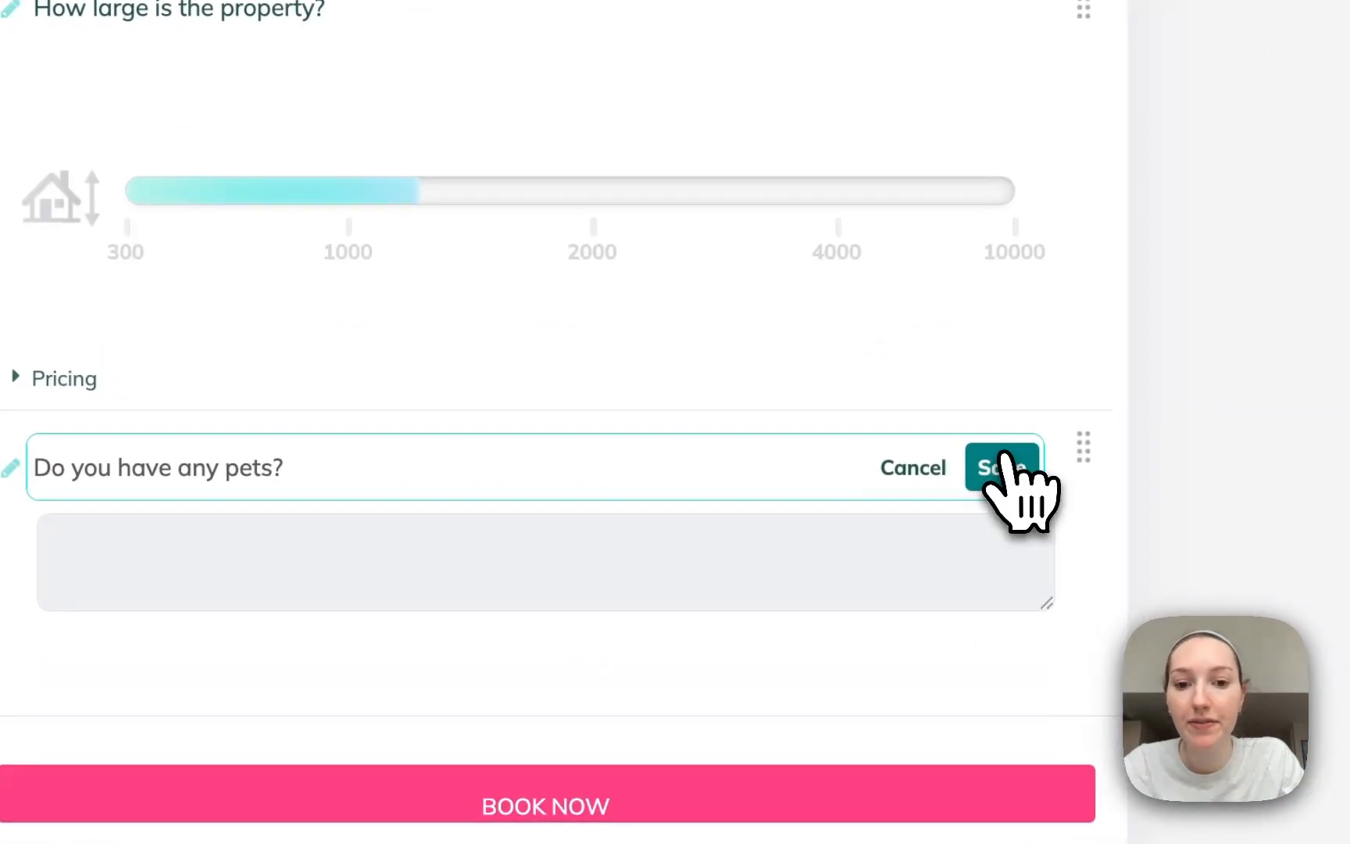
pyautogui.click(1003, 467)
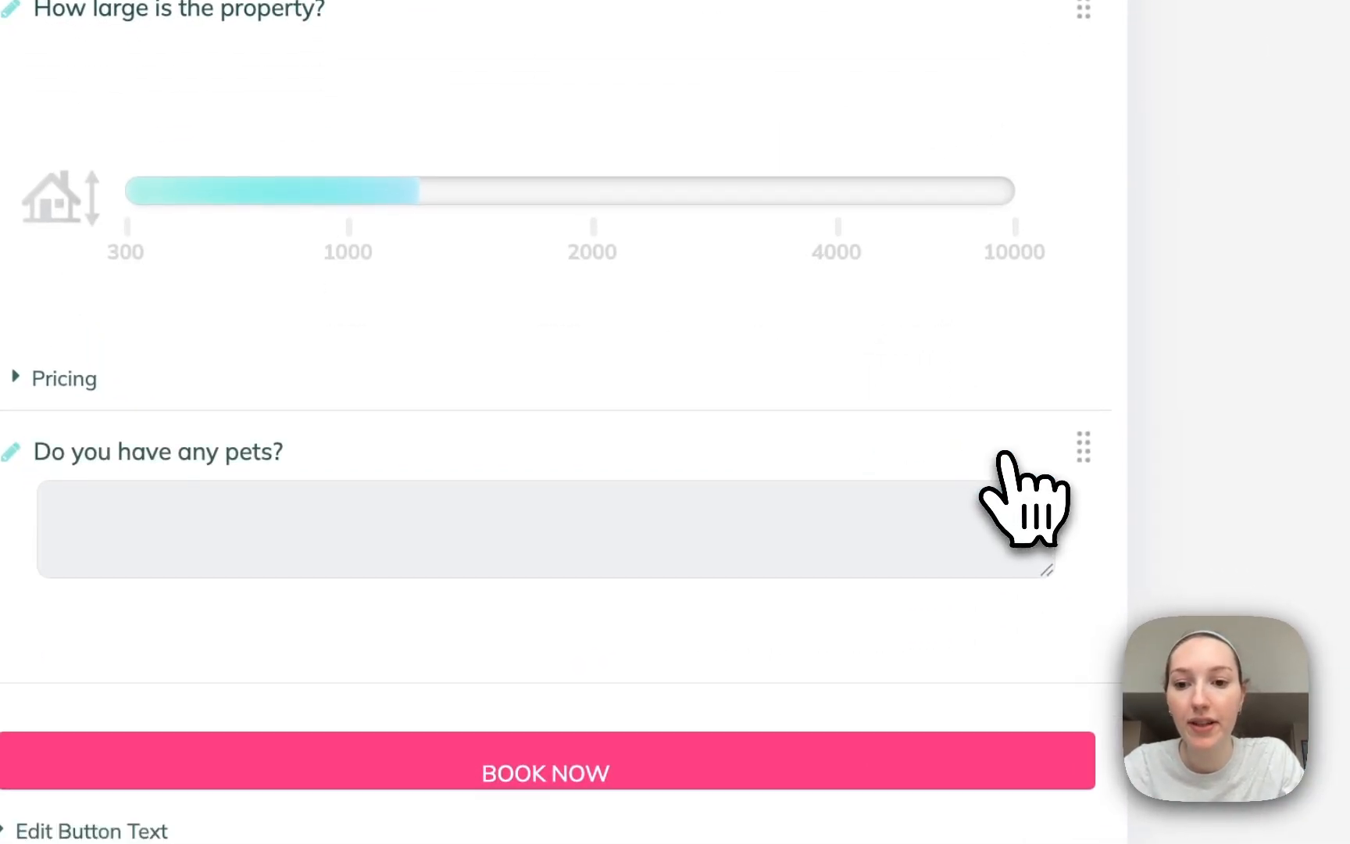
# Check where the text of the form's Book Now button can be edited
pyautogui.scroll(-3, 762, 398)
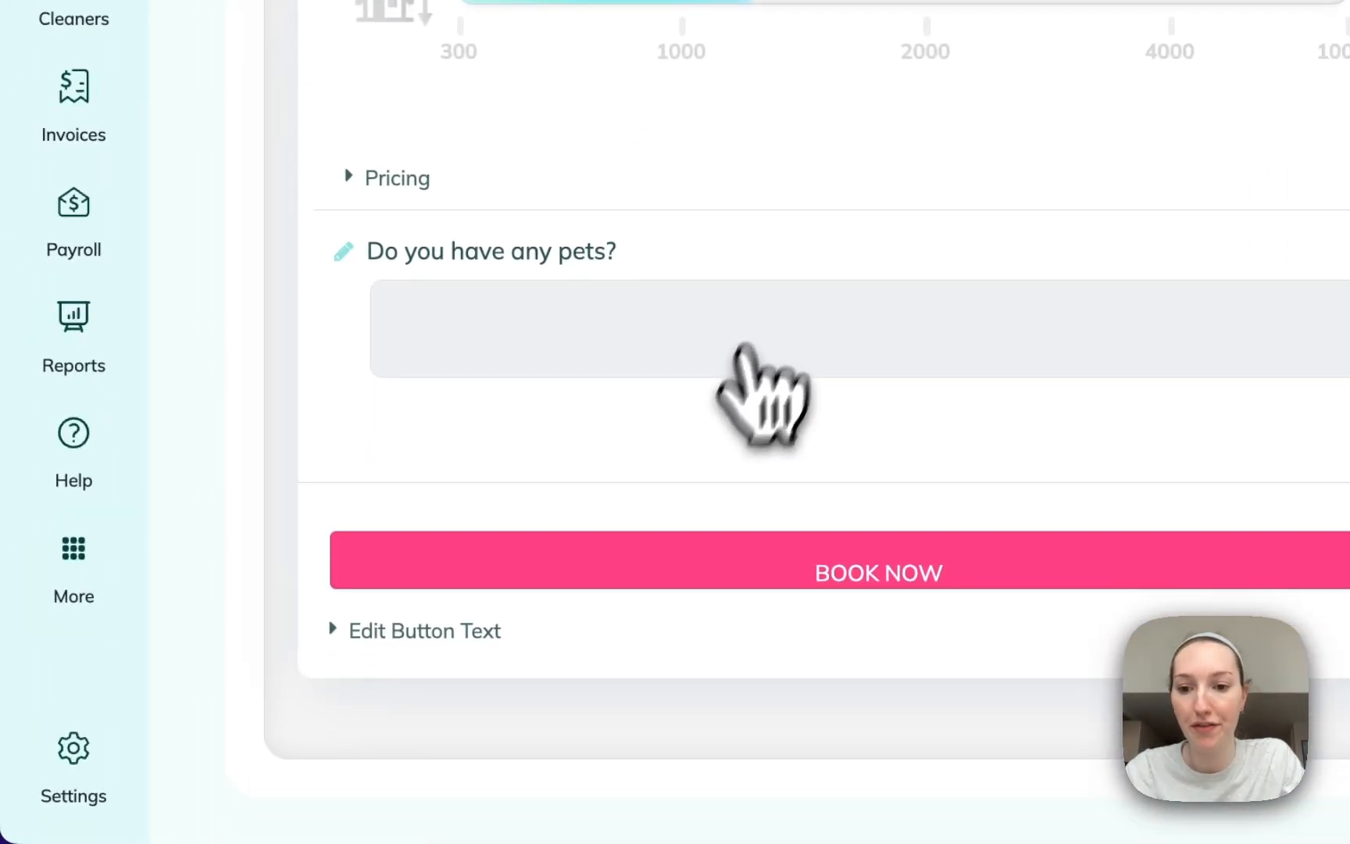
pyautogui.click(391, 738)
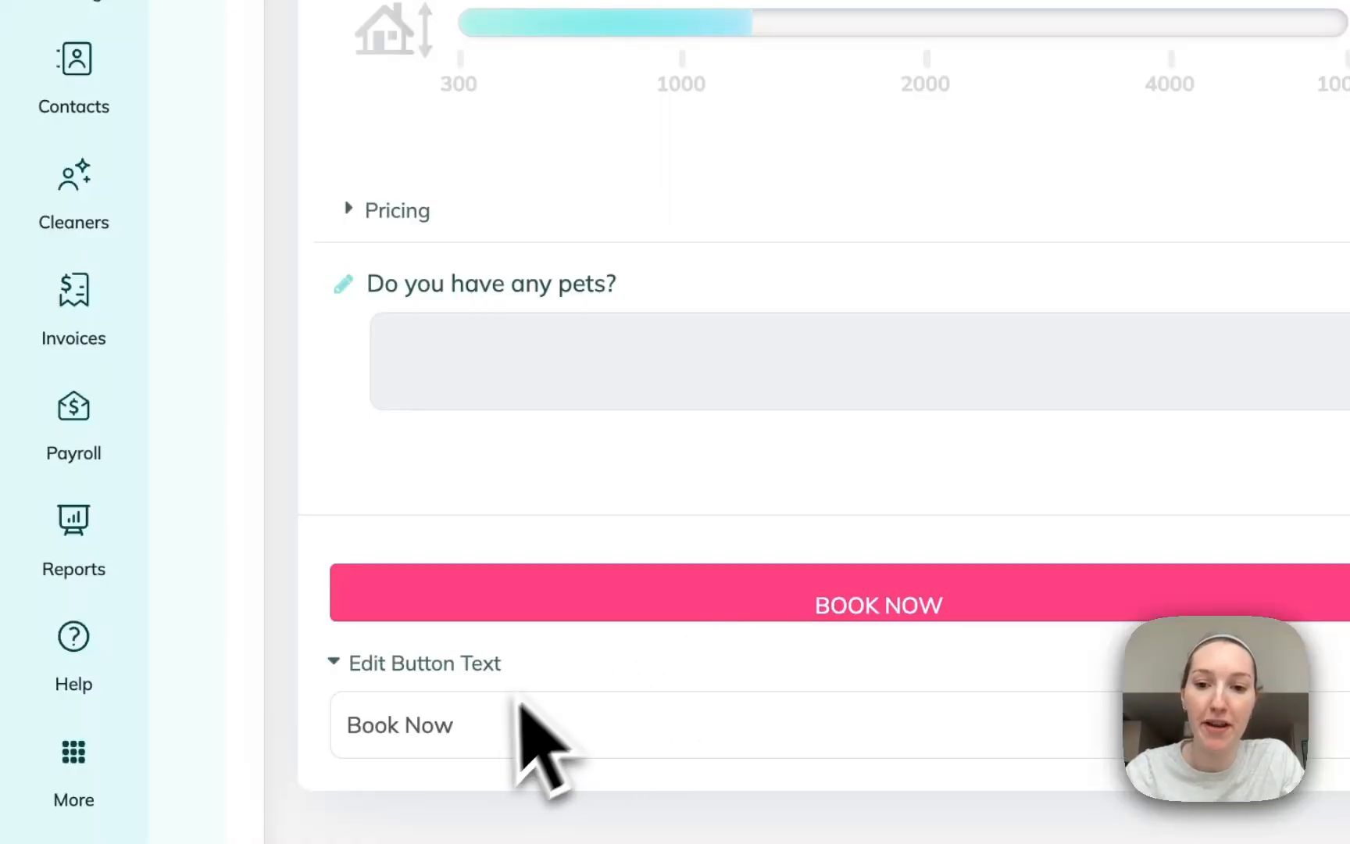
pyautogui.click(433, 670)
# Add an element to the form's sidebar and browse the basic and advanced icons available for it
pyautogui.scroll(15, 819, 669)
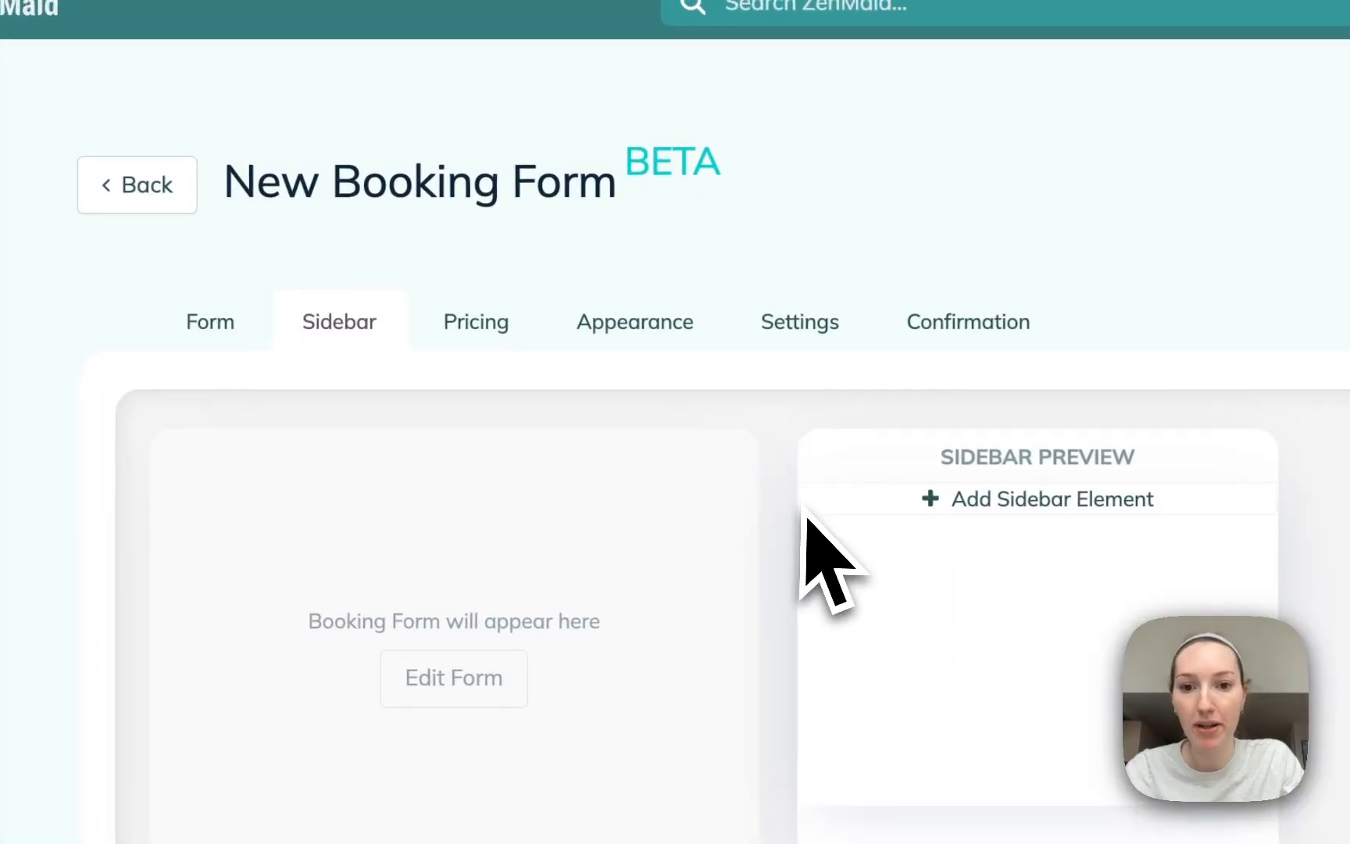
pyautogui.click(694, 333)
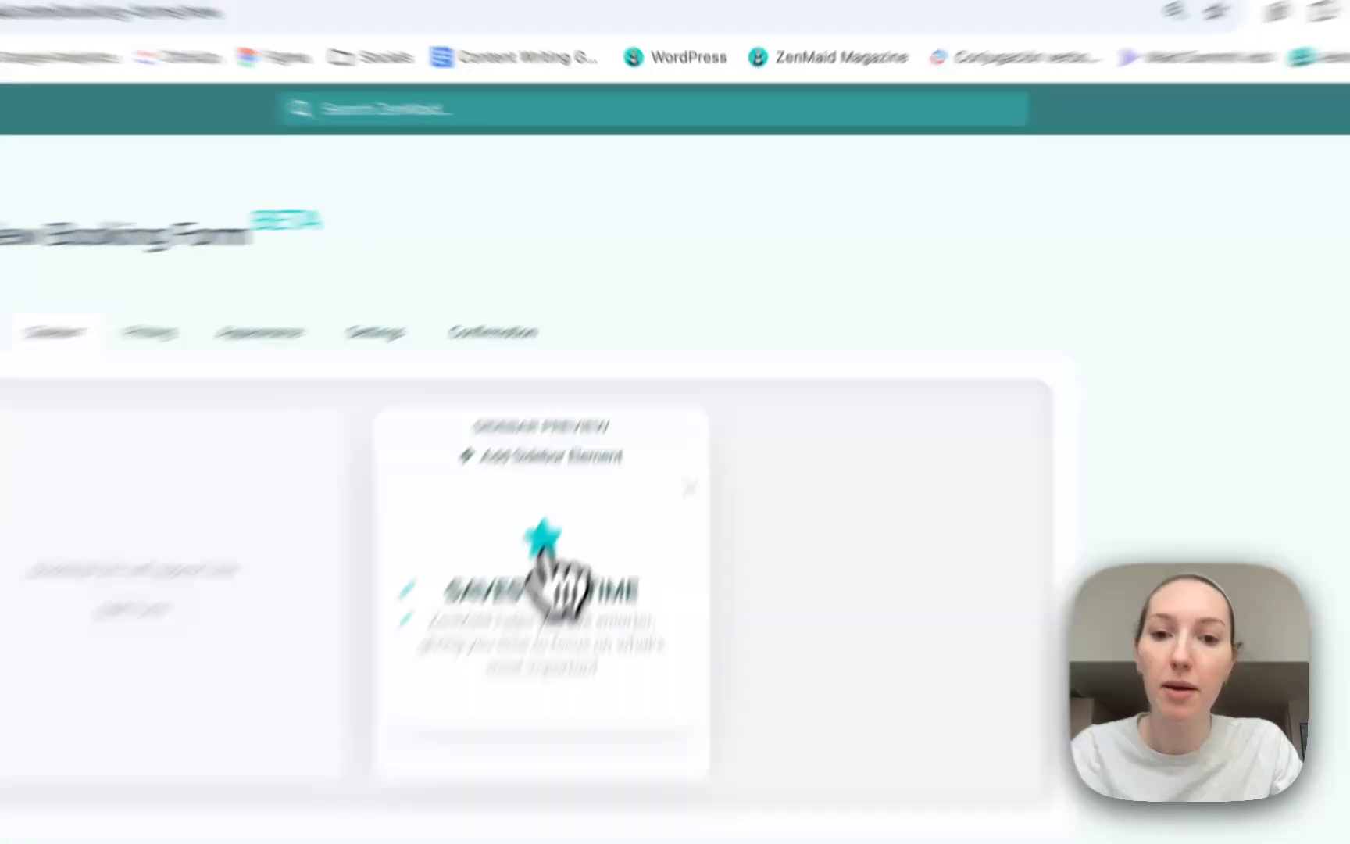
pyautogui.click(595, 436)
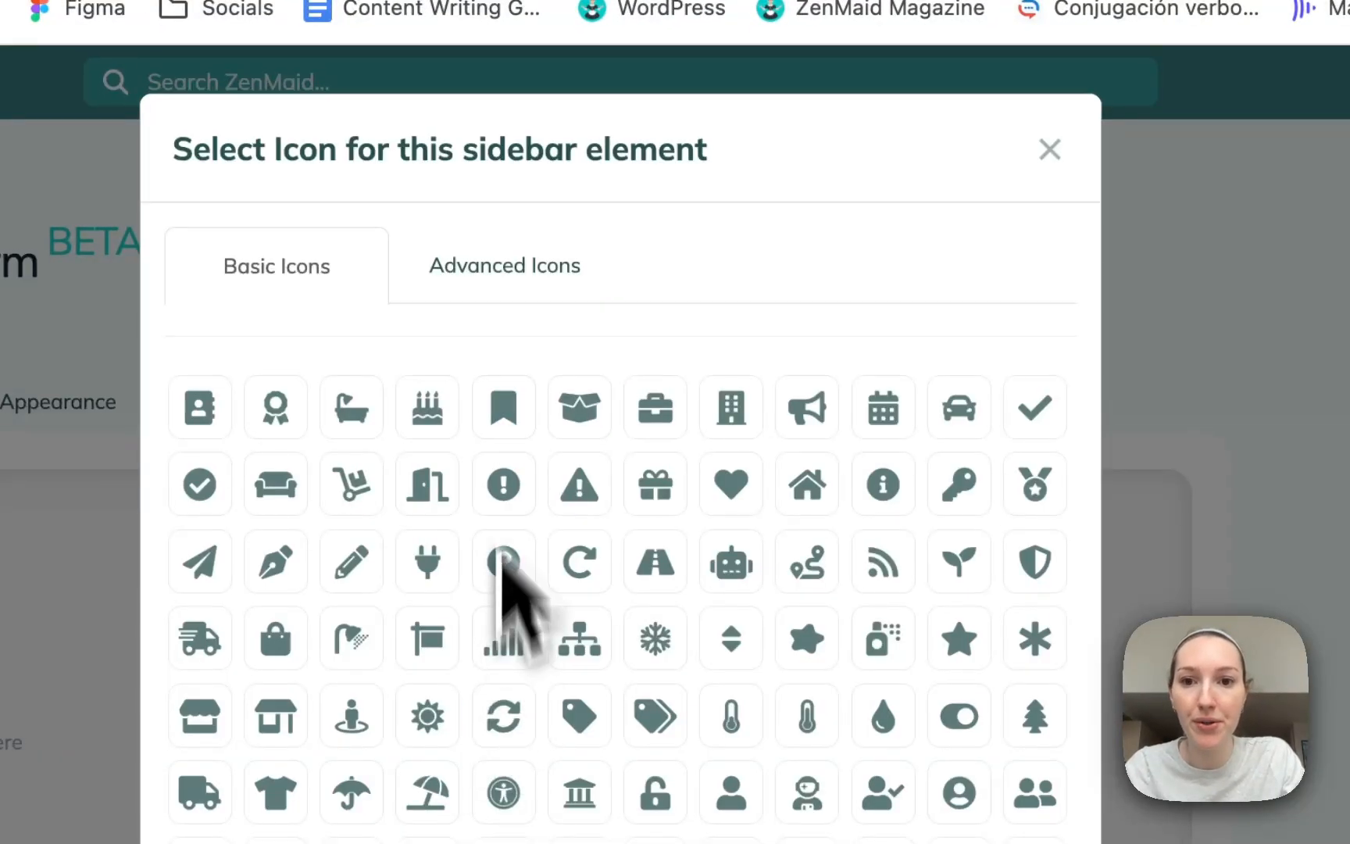
pyautogui.click(512, 275)
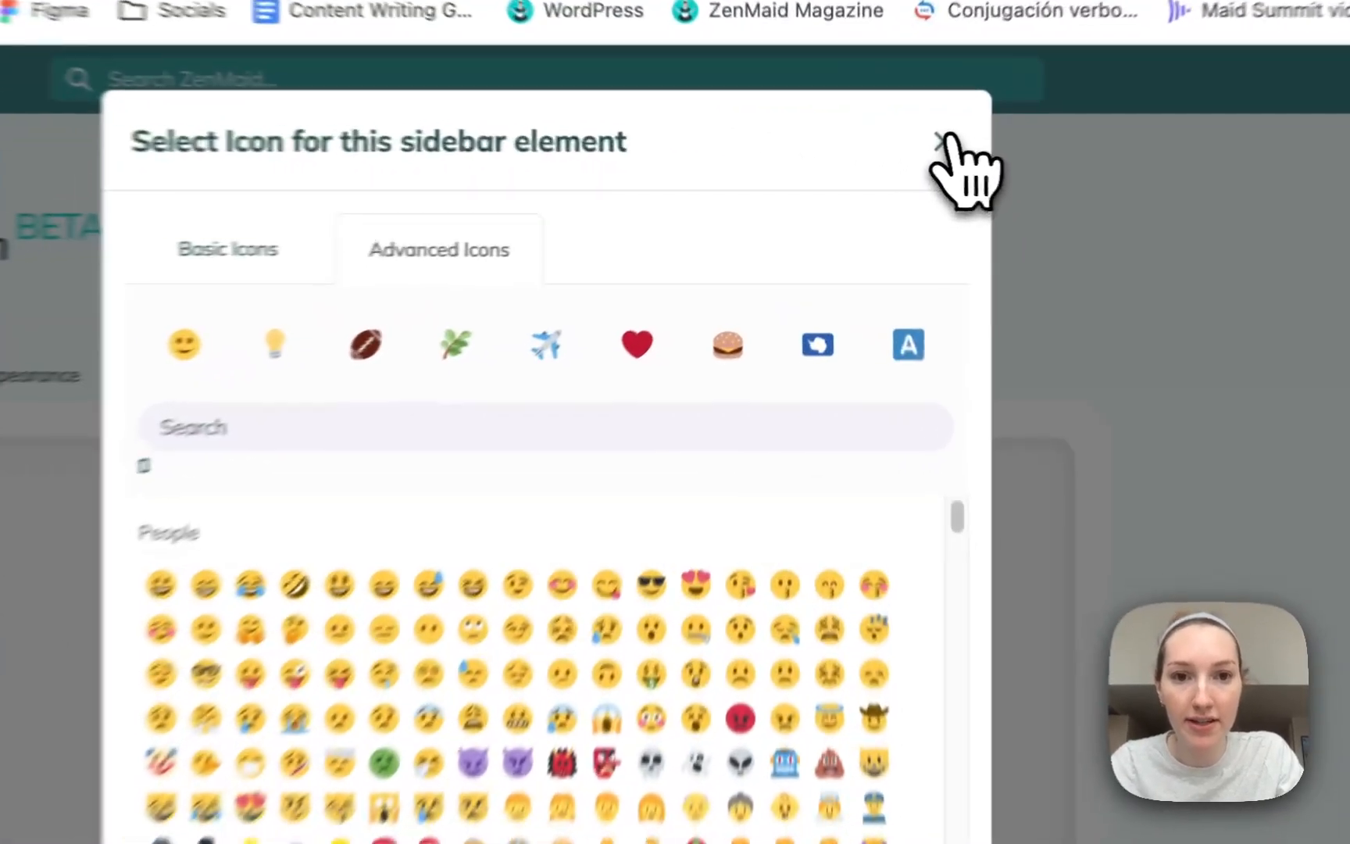
pyautogui.click(942, 140)
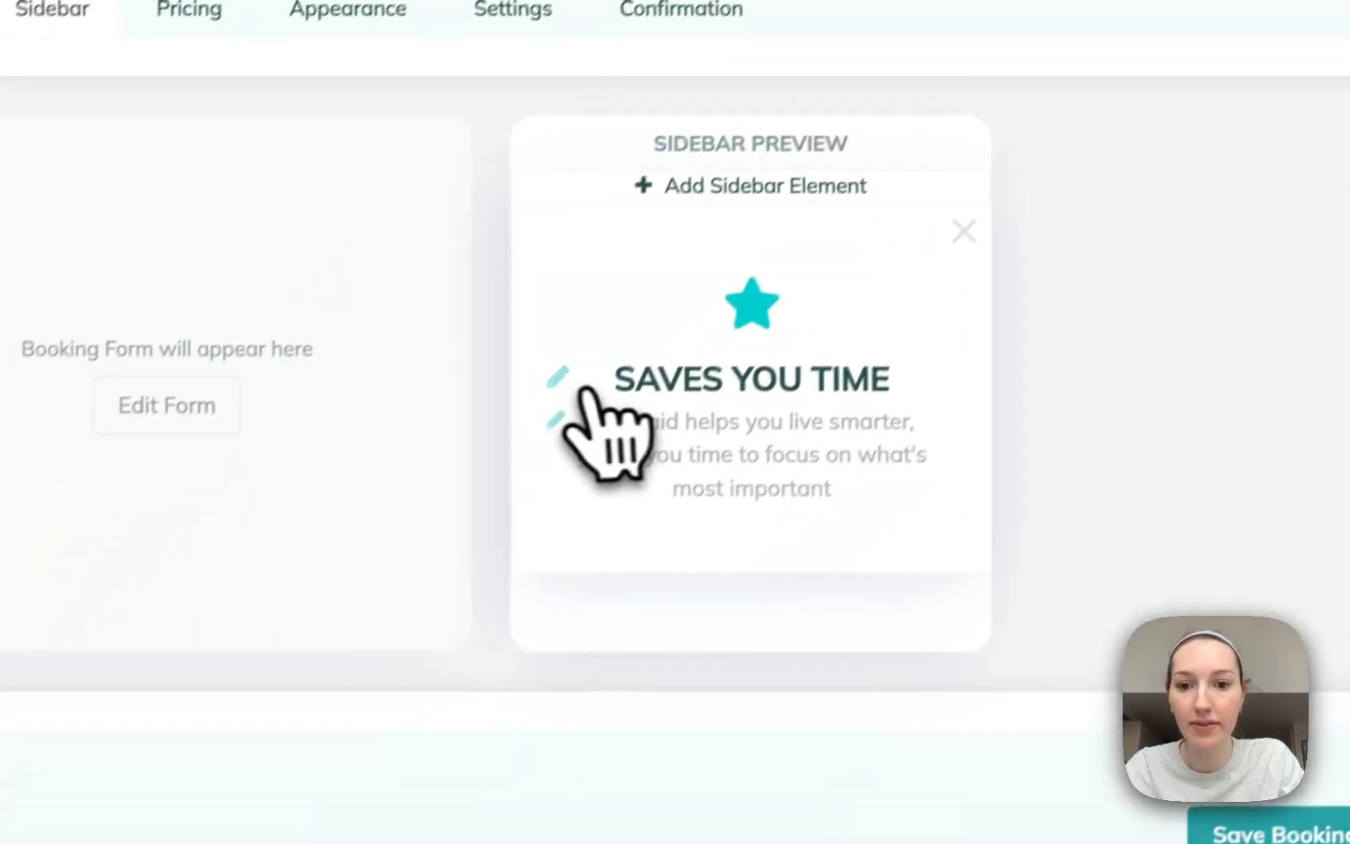
# Change the sidebar element's title to "We're happy to have you!"
pyautogui.click(587, 386)
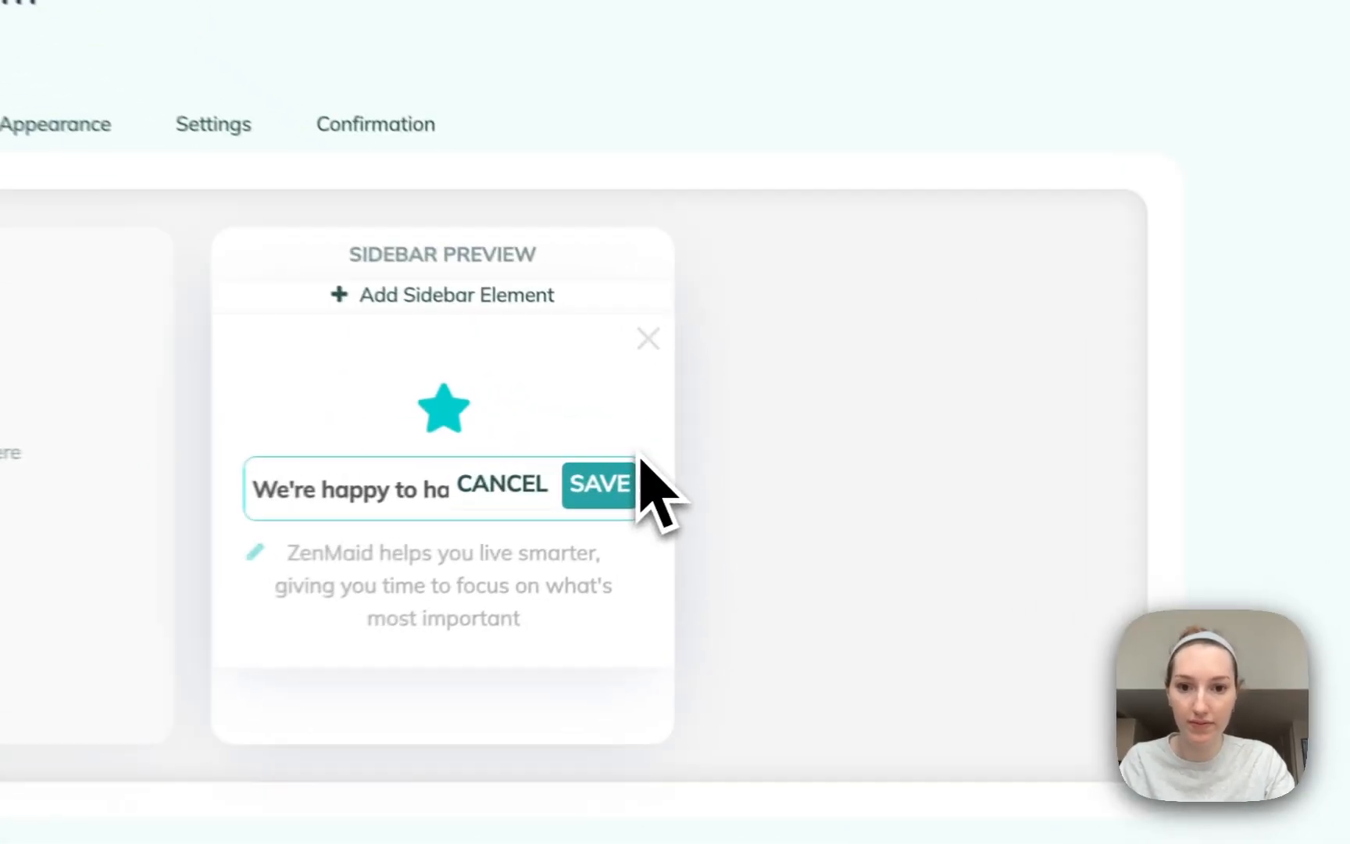
pyautogui.click(688, 473)
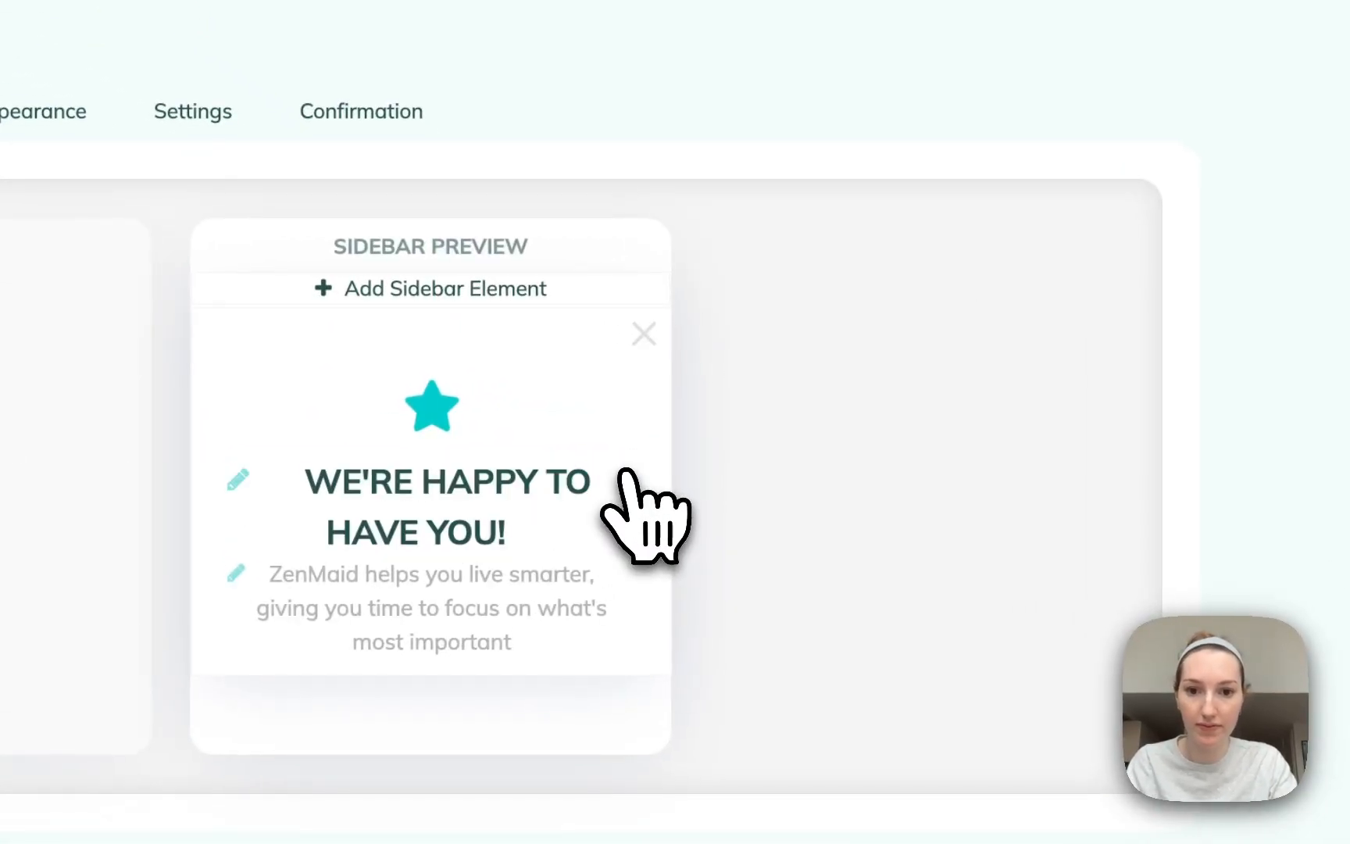
# Review the form's pricing settings and read the explanations for the minimum booking price and the form base price
pyautogui.click(274, 261)
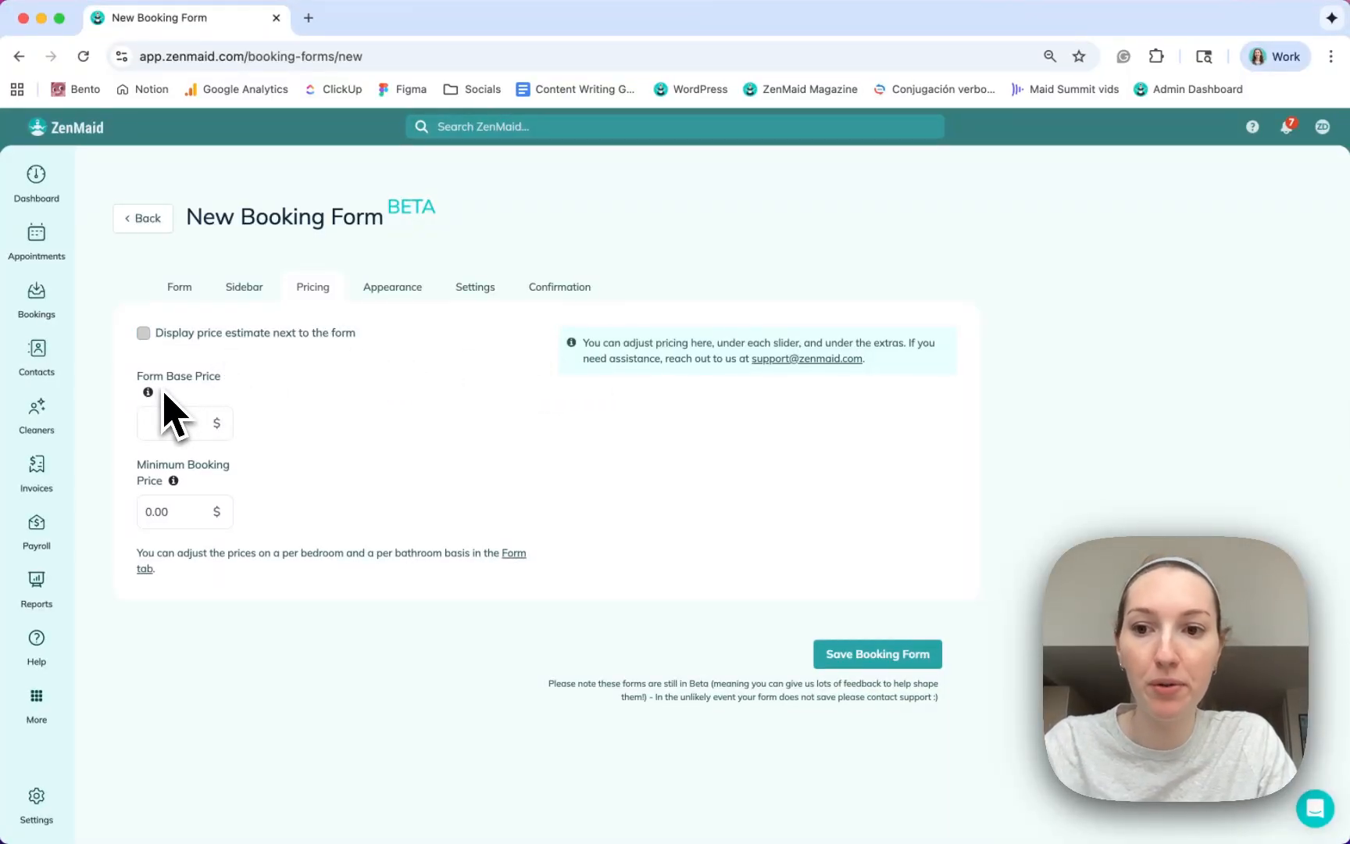
pyautogui.moveTo(173, 481)
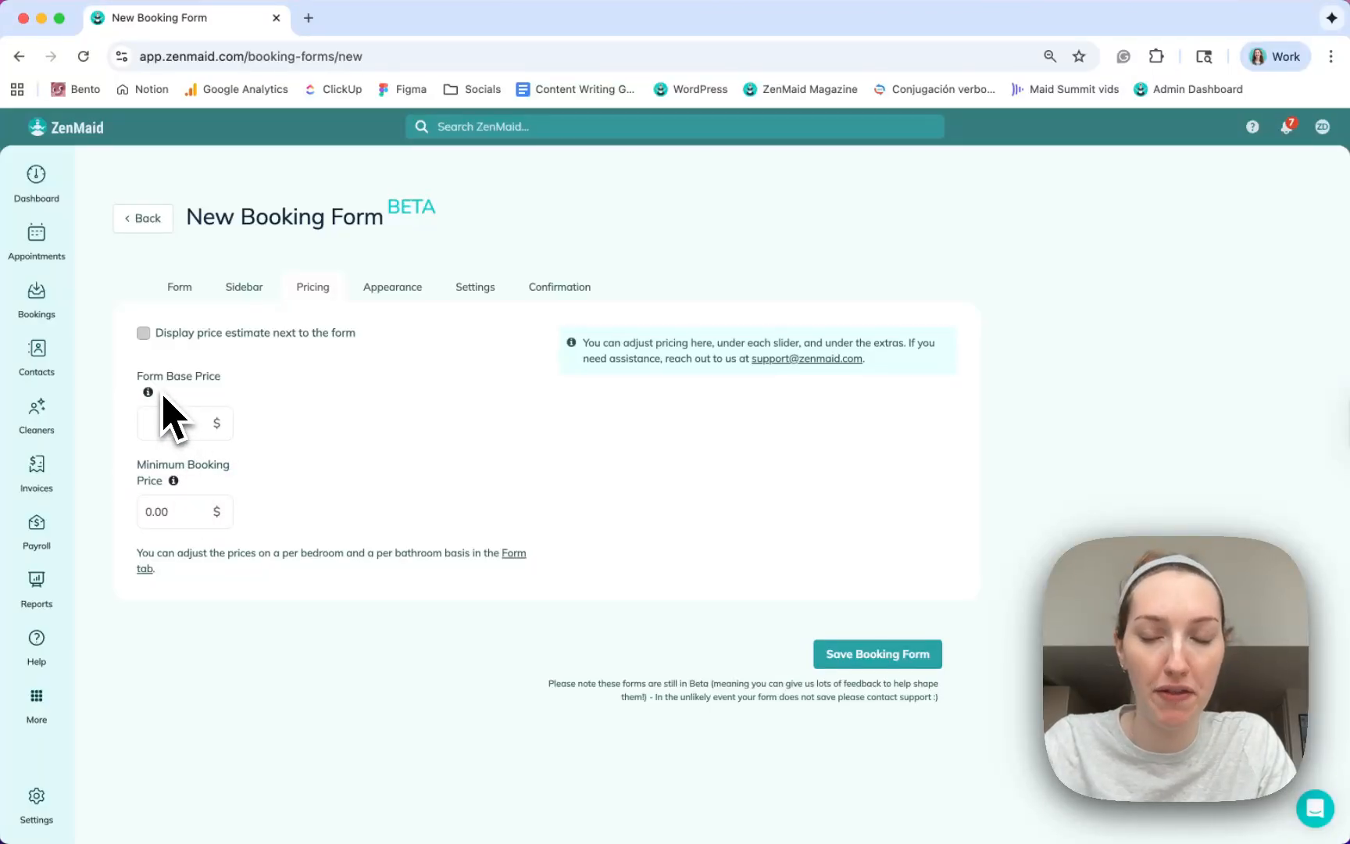
pyautogui.moveTo(148, 393)
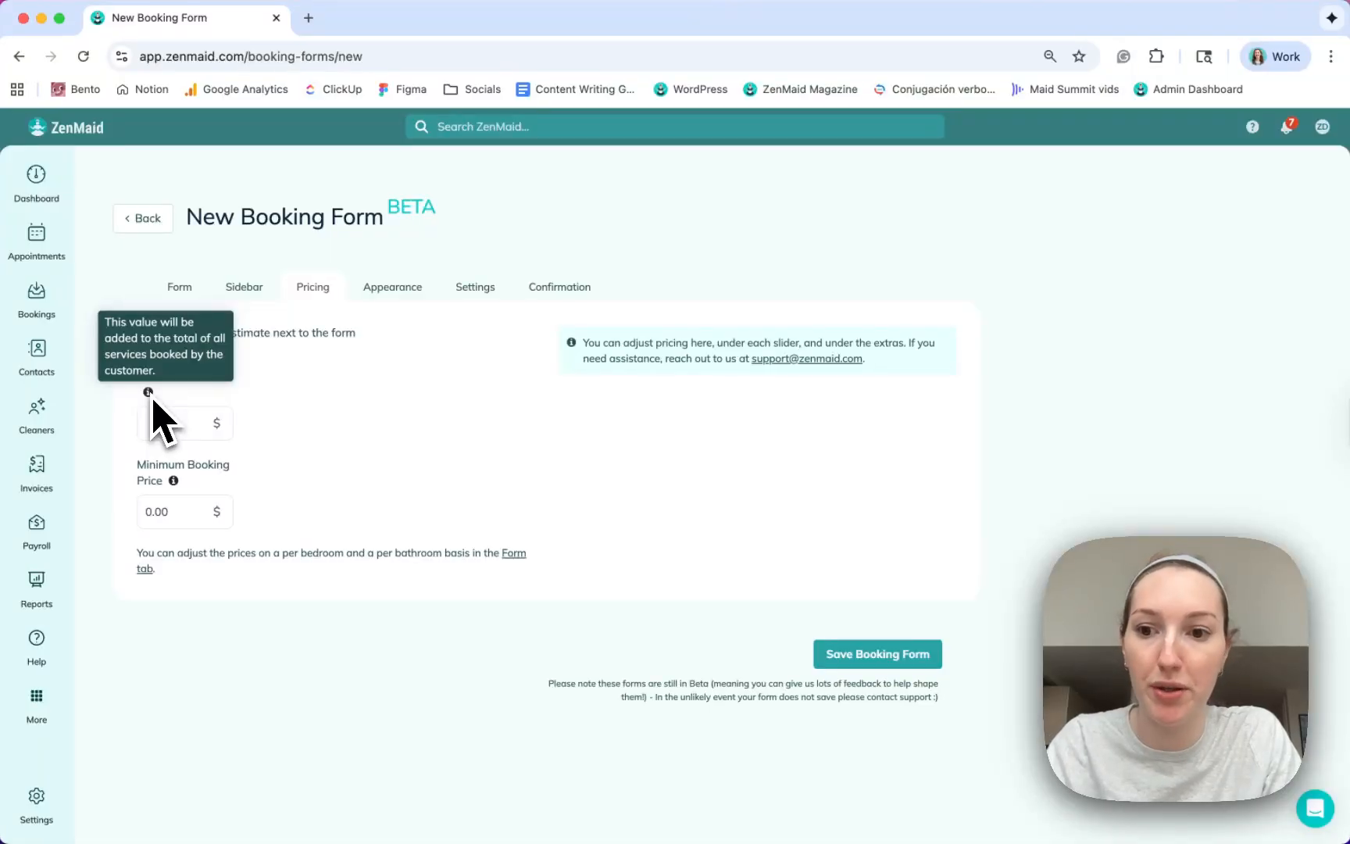
# Examine the form's appearance options, including the logo setting and the color picker for the button
pyautogui.click(389, 294)
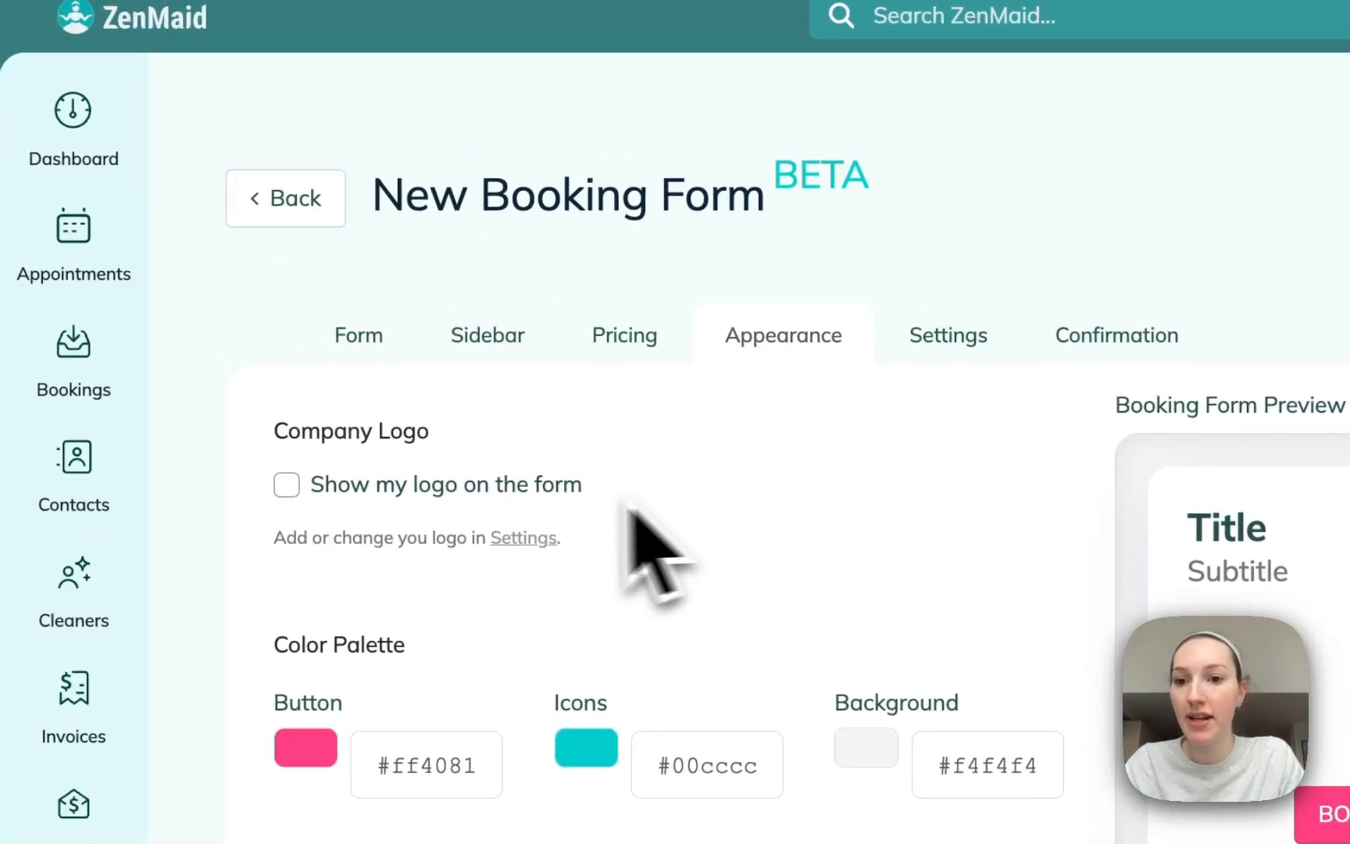
pyautogui.click(509, 497)
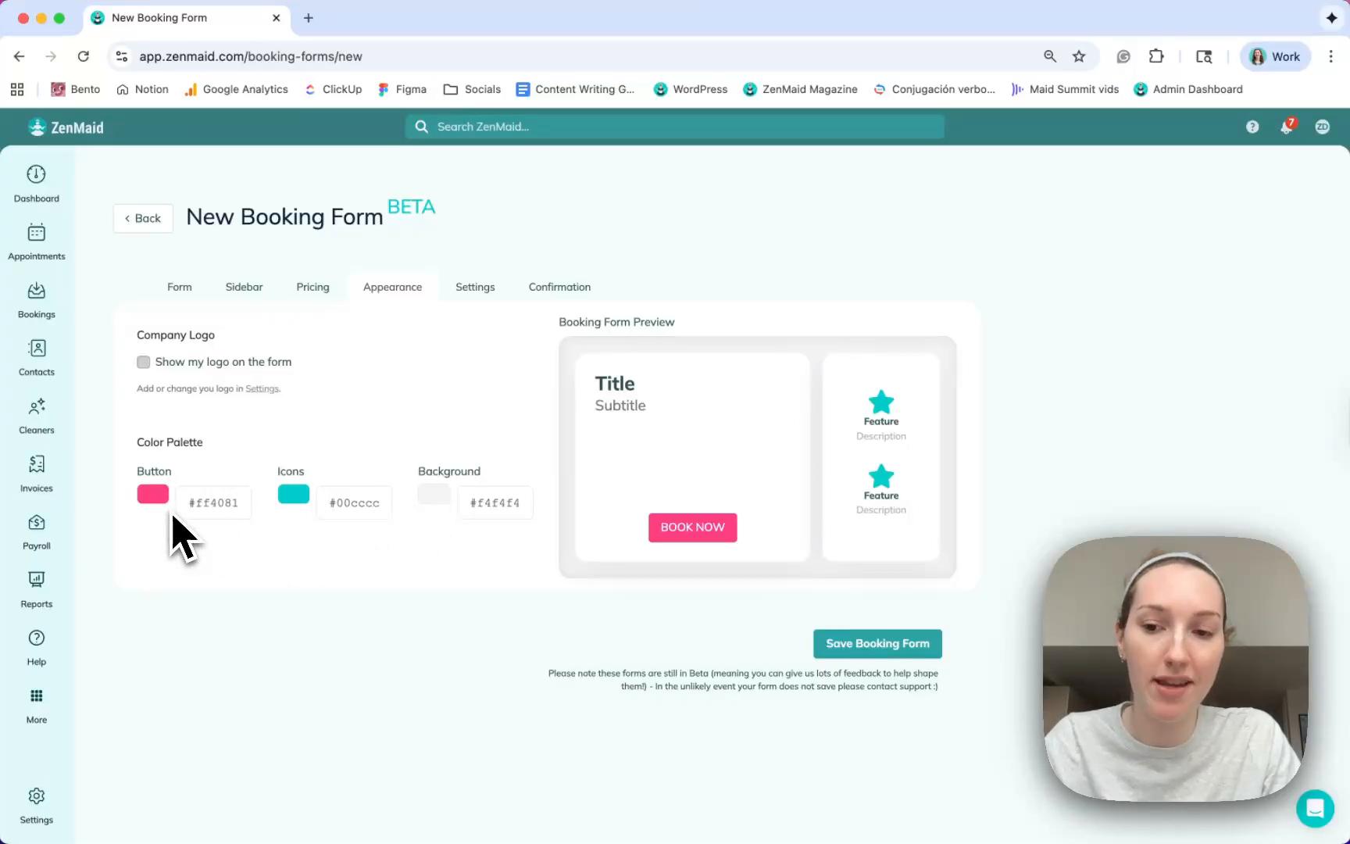
pyautogui.click(152, 497)
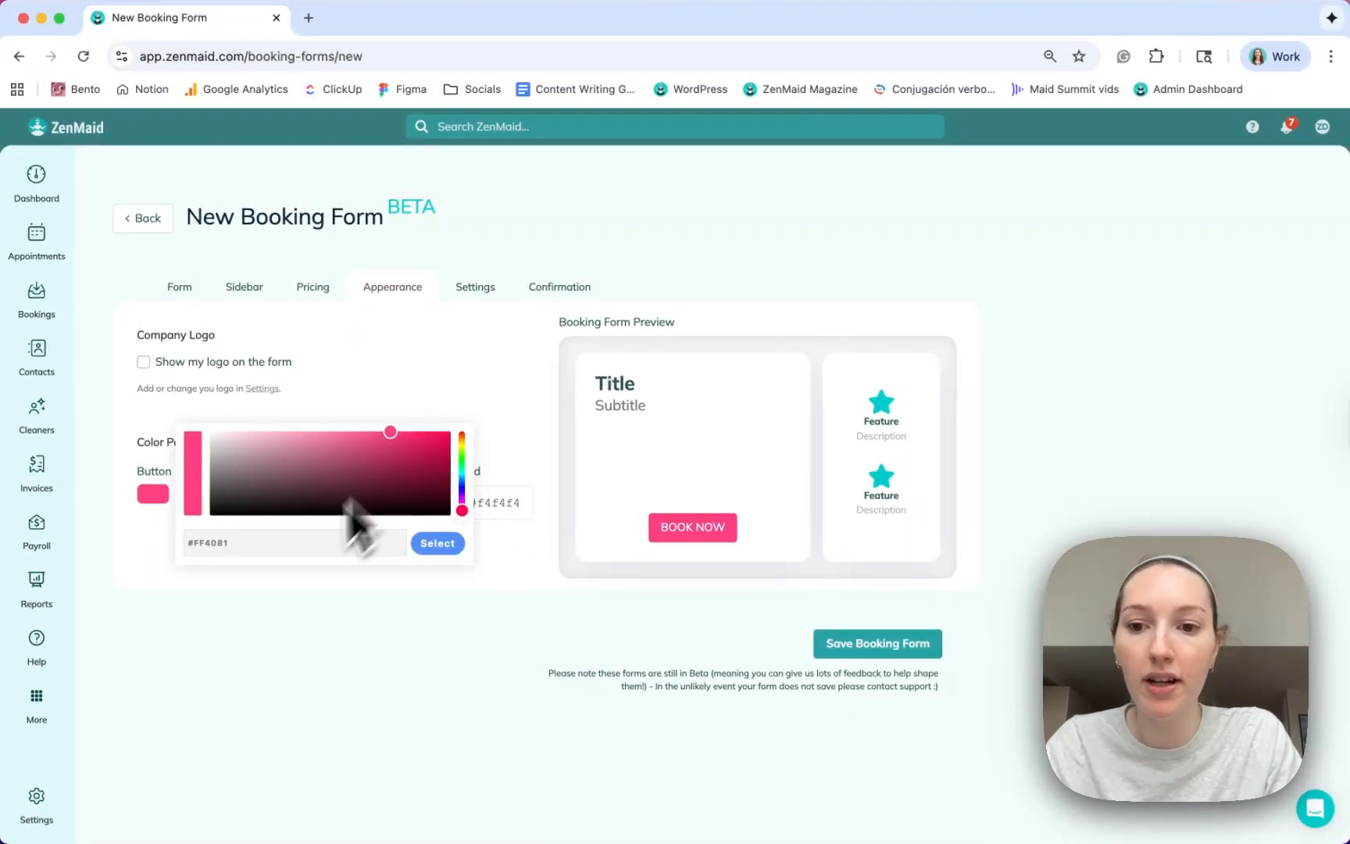
pyautogui.click(264, 581)
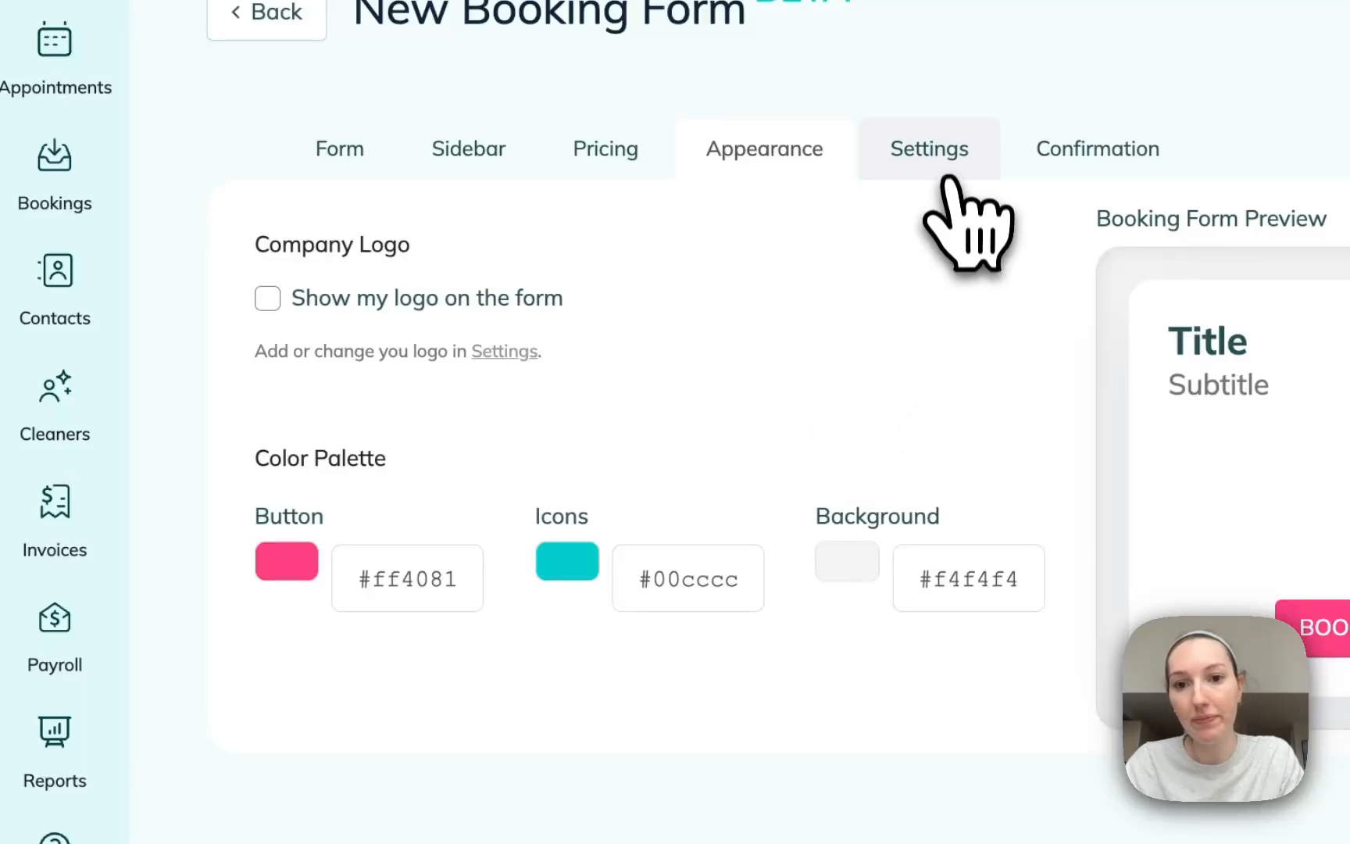
# Check which languages are available for the booking form in its settings
pyautogui.click(483, 297)
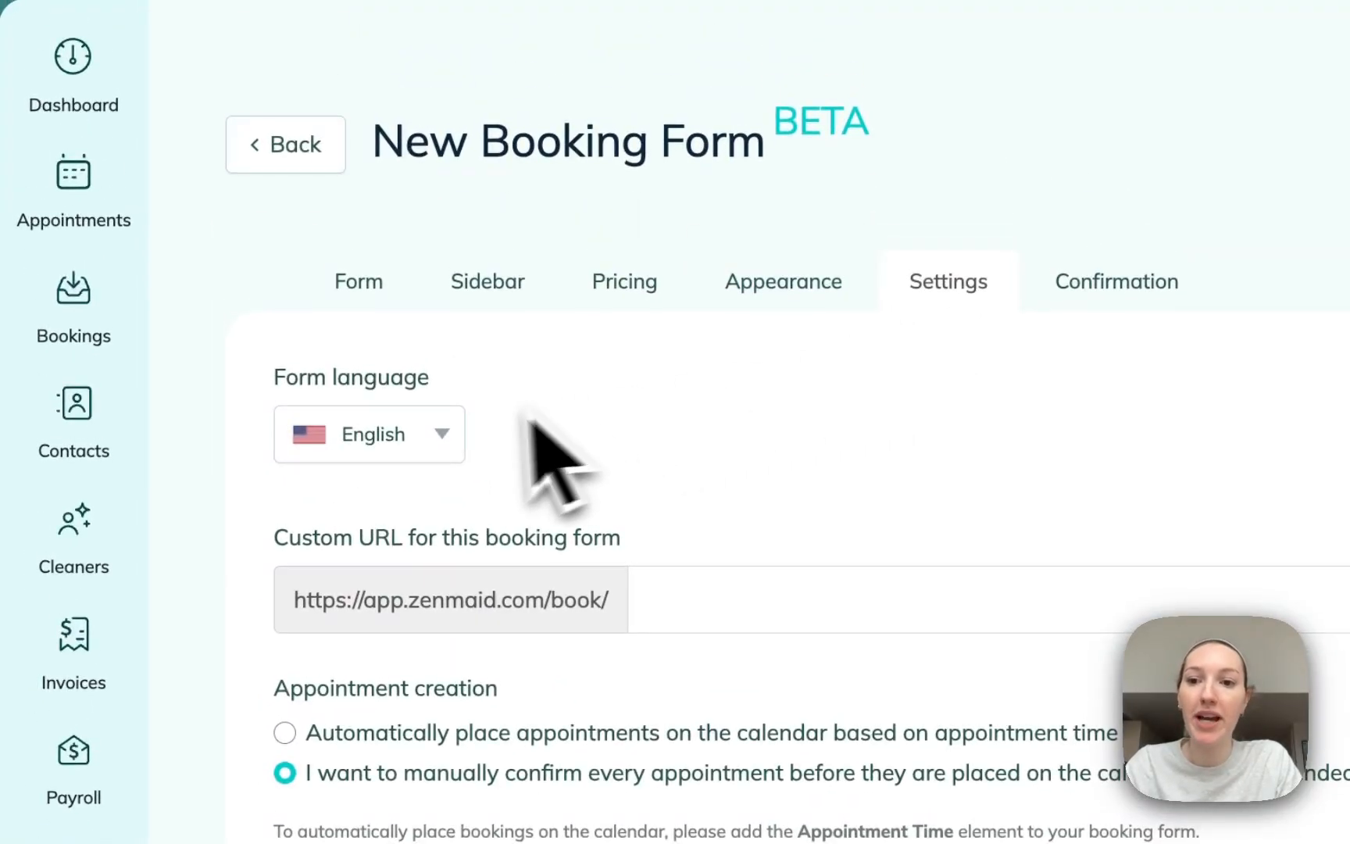
pyautogui.click(418, 438)
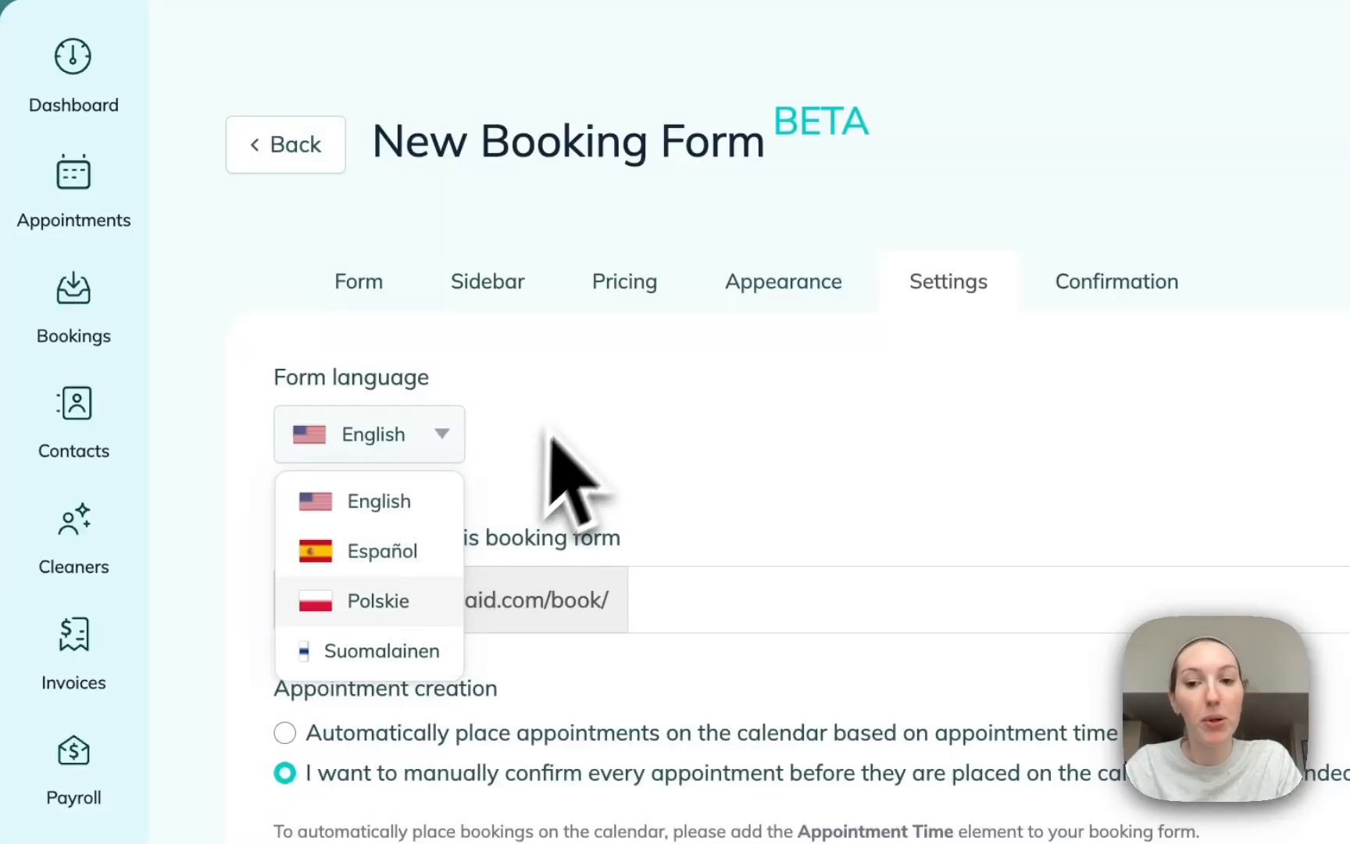
pyautogui.click(572, 409)
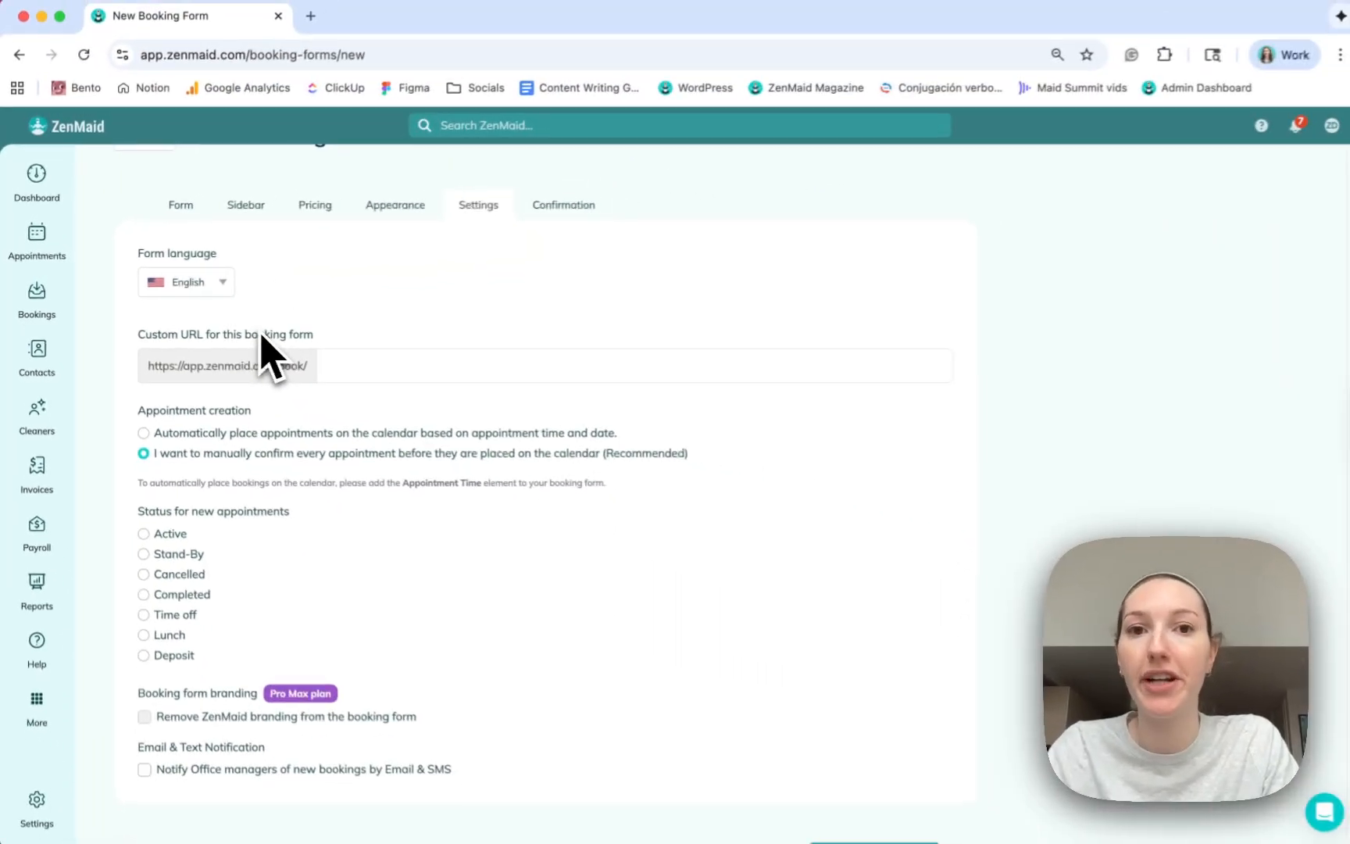
# Review the appointment and branding settings and turn on notifying office managers of new bookings by Email & SMS
pyautogui.scroll(-3, 332, 372)
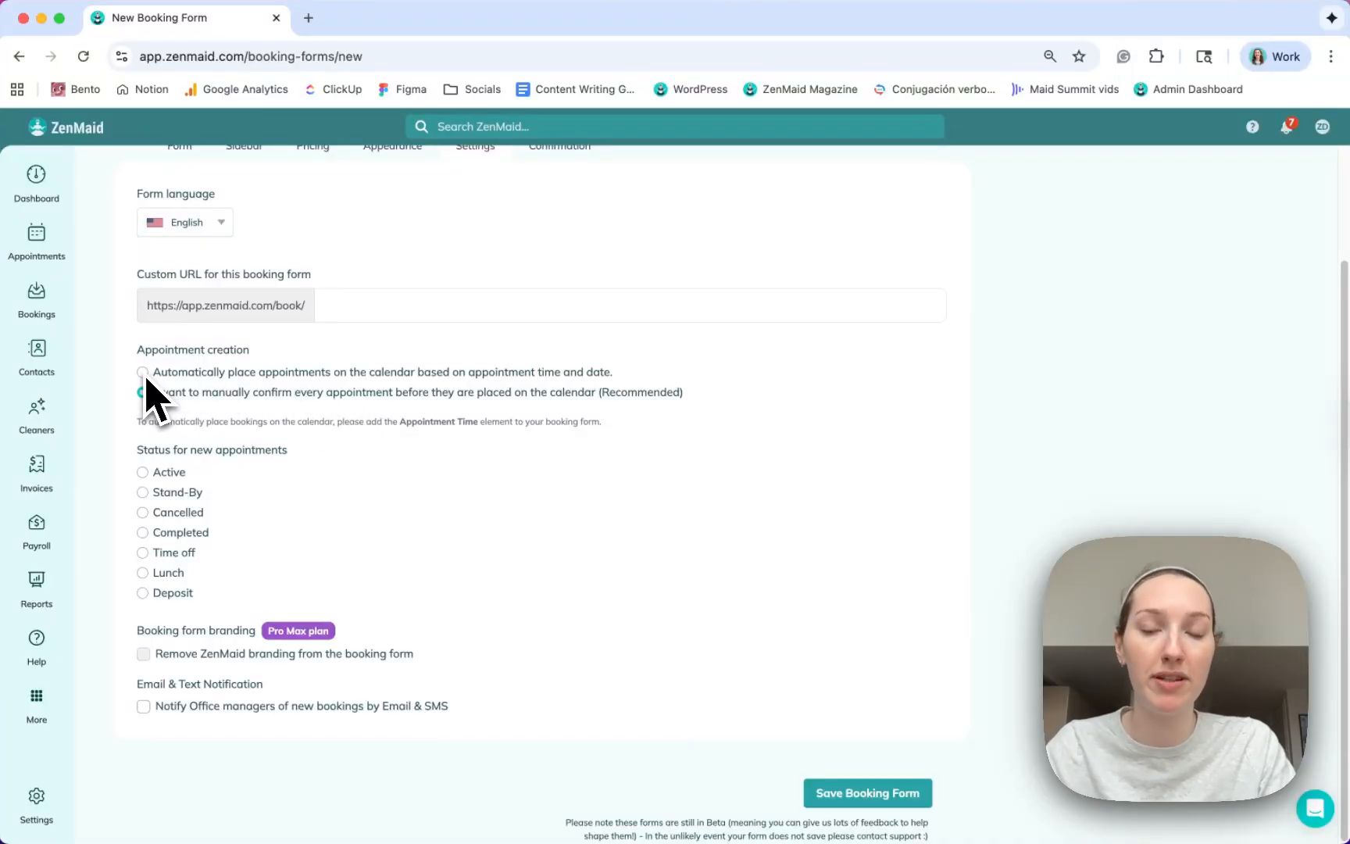
pyautogui.scroll(-2, 219, 392)
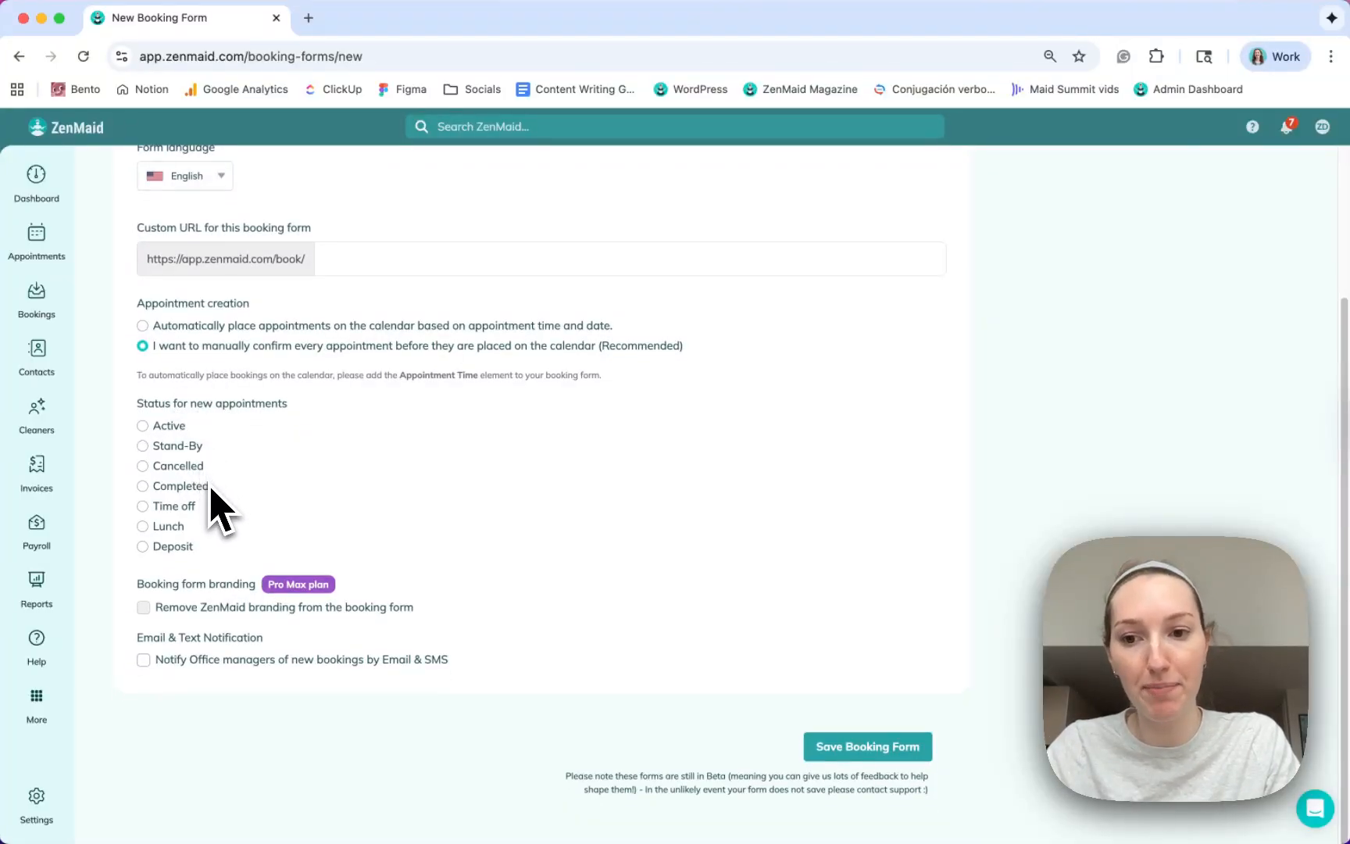
pyautogui.moveTo(226, 607)
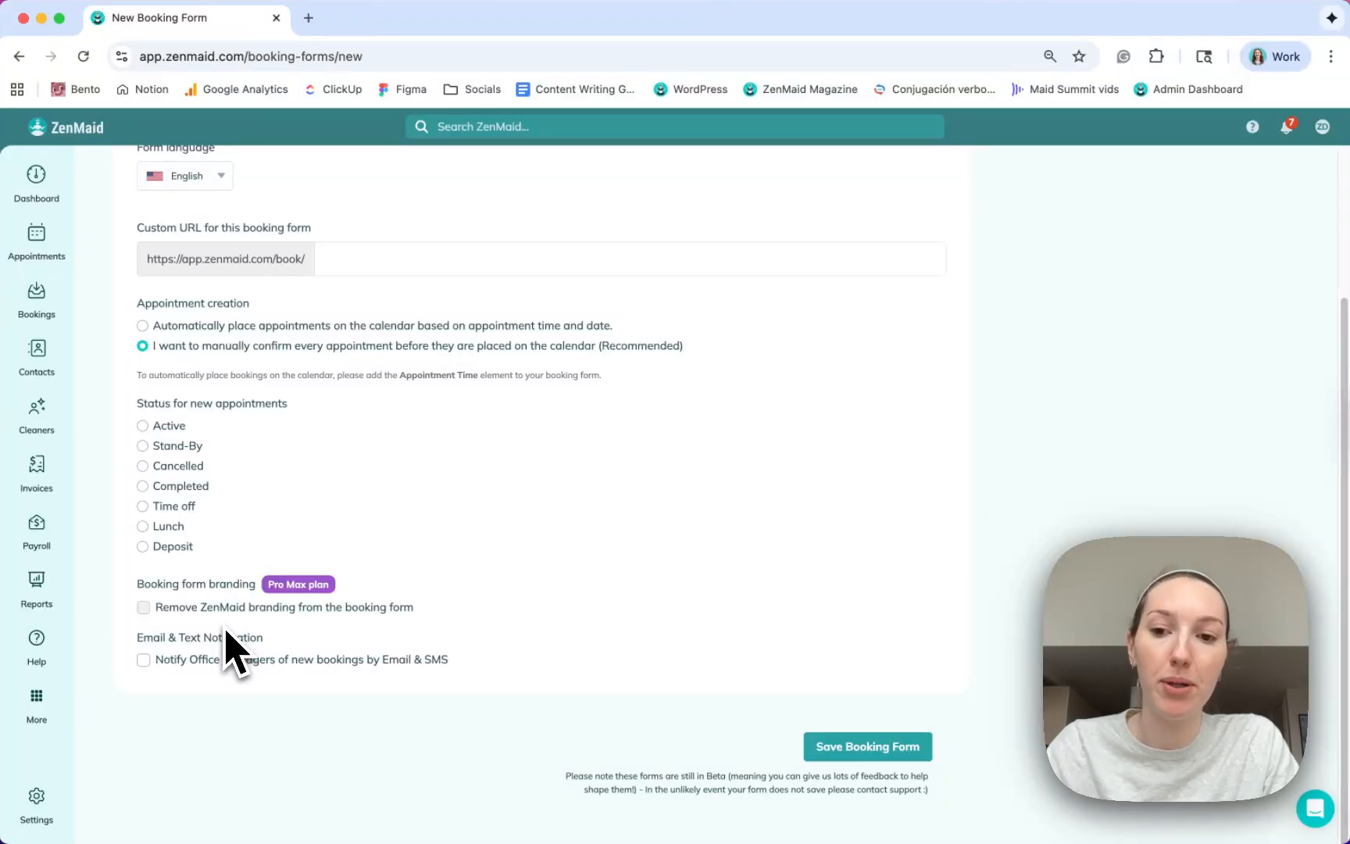
pyautogui.moveTo(293, 612)
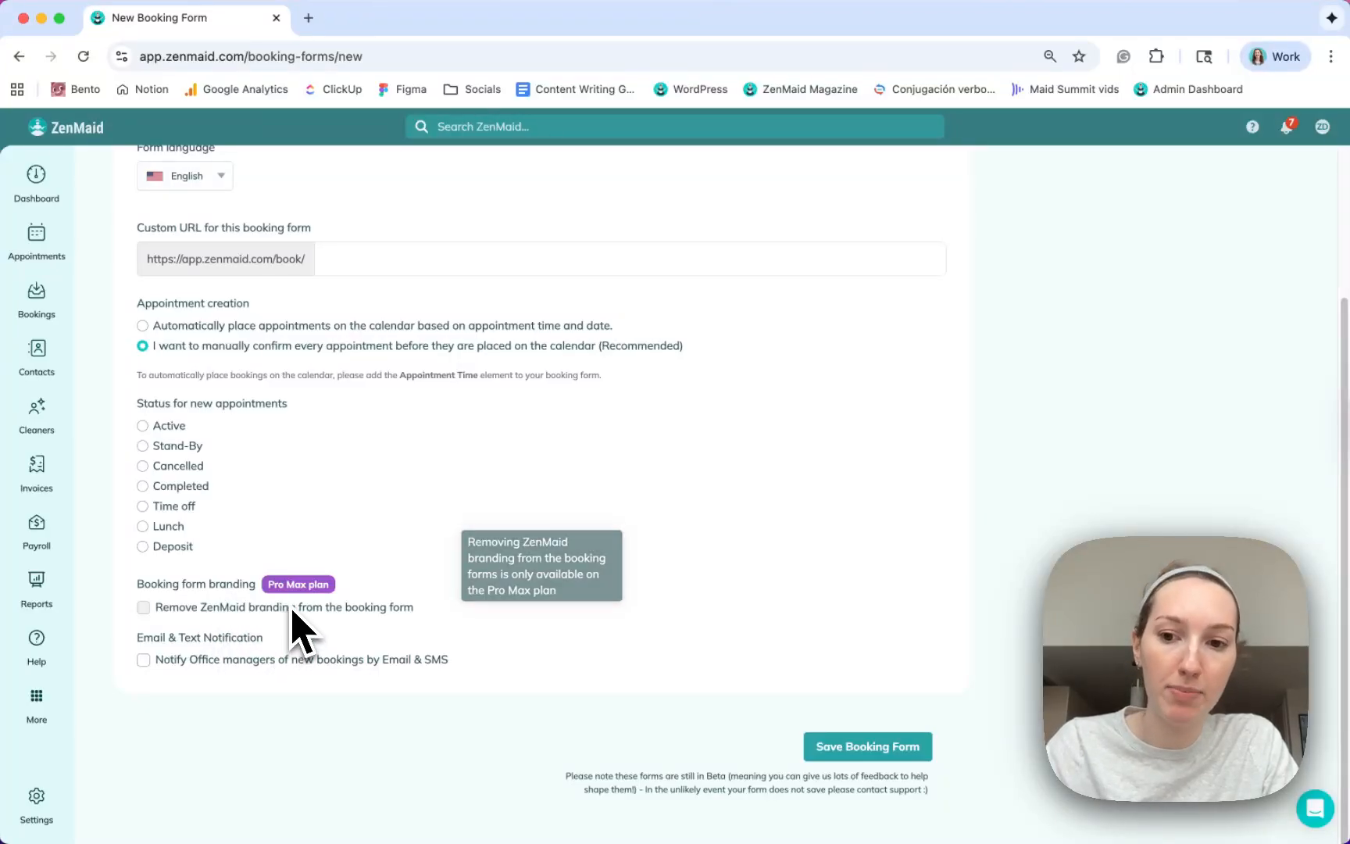
pyautogui.click(177, 664)
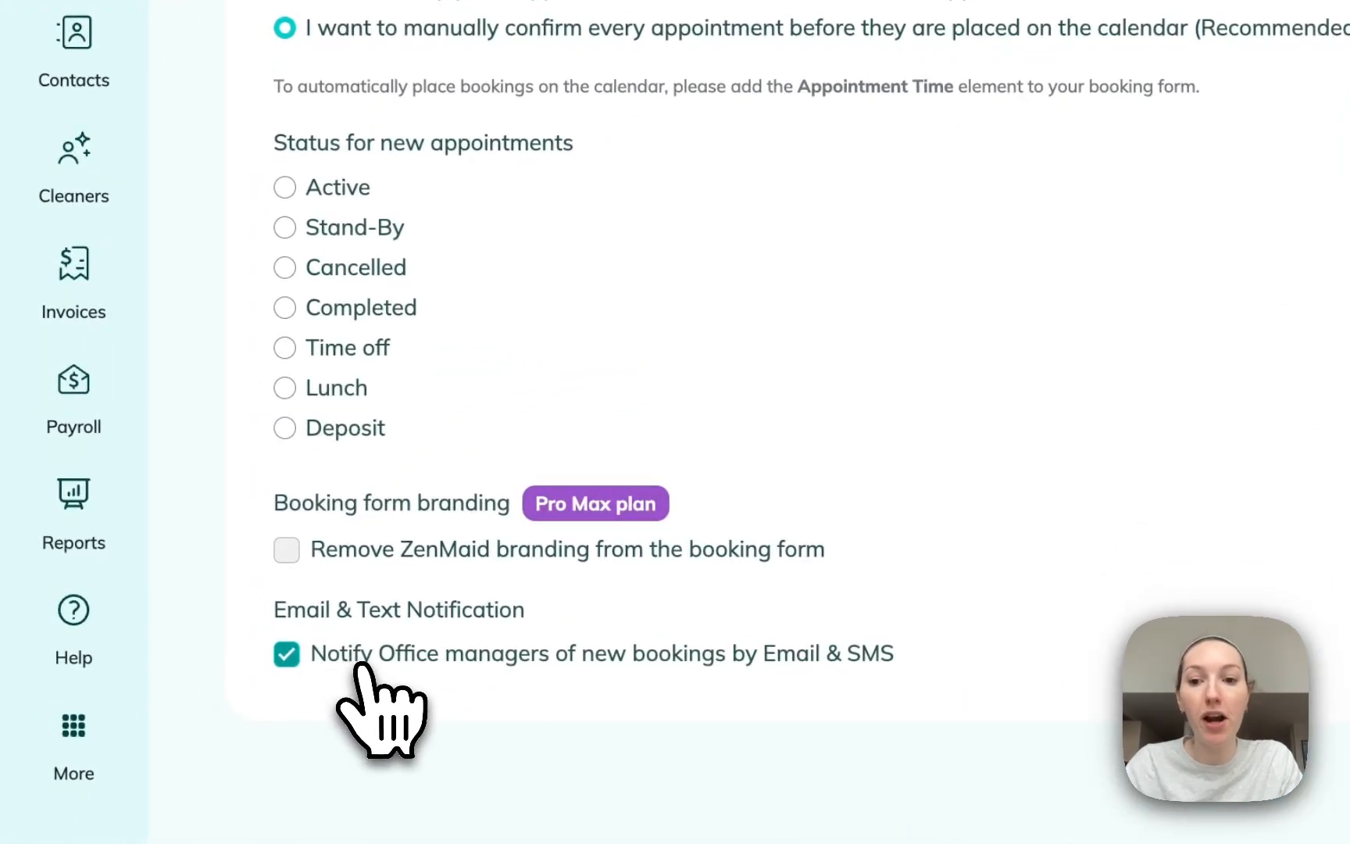
pyautogui.click(362, 666)
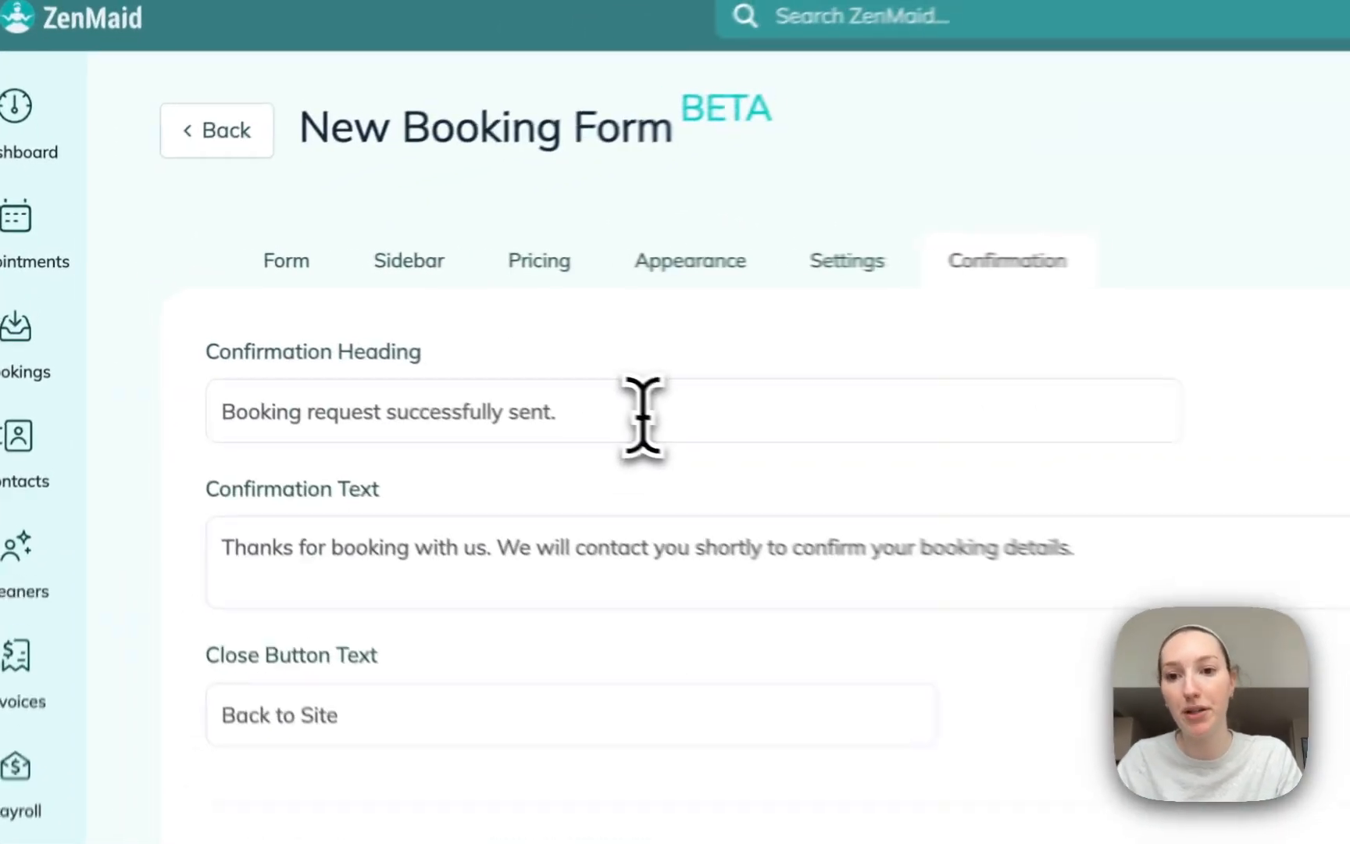
# Set the confirmation heading to "Booking request successfully sent! :-)" and check the confirmation text below it
pyautogui.click(368, 338)
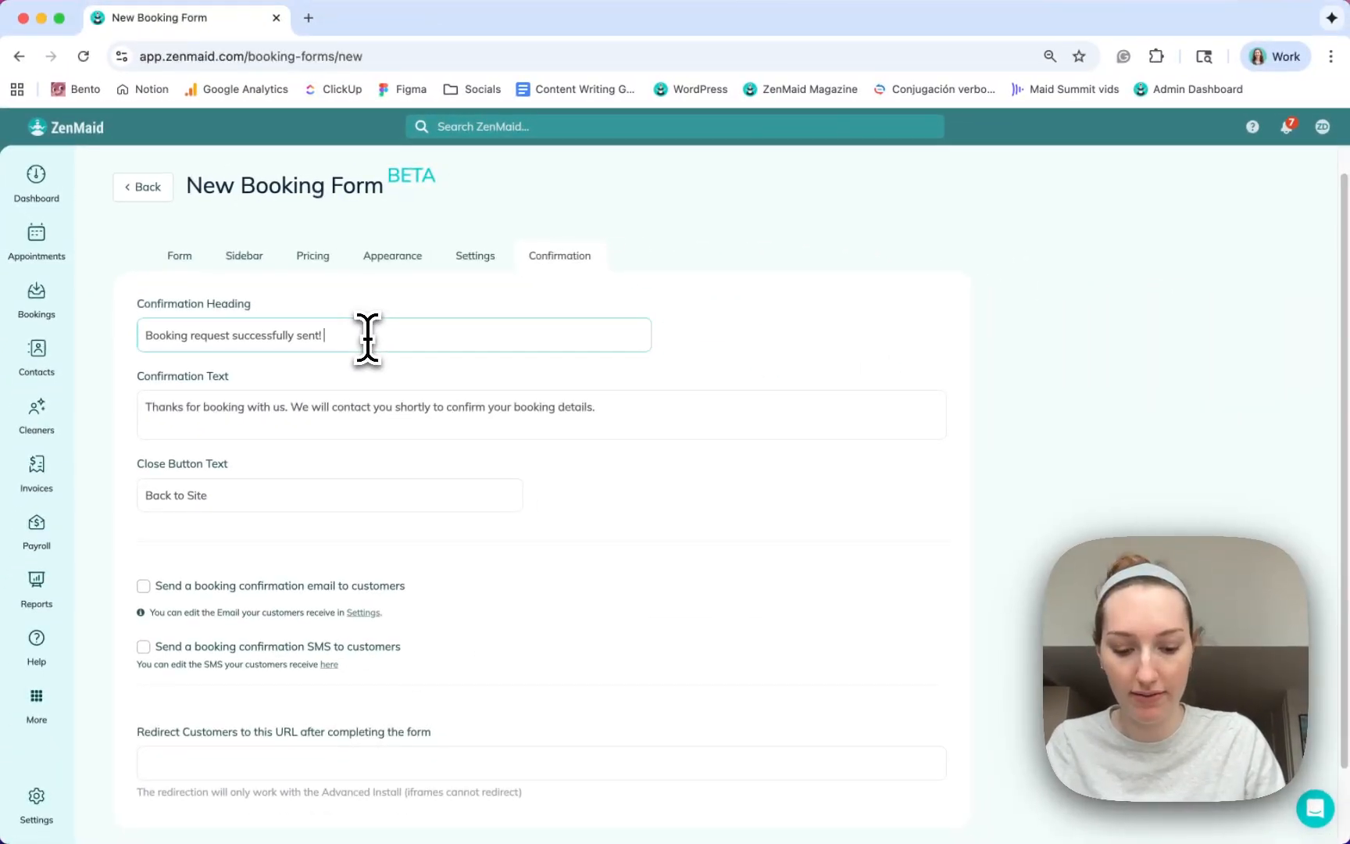
pyautogui.write(':-)')
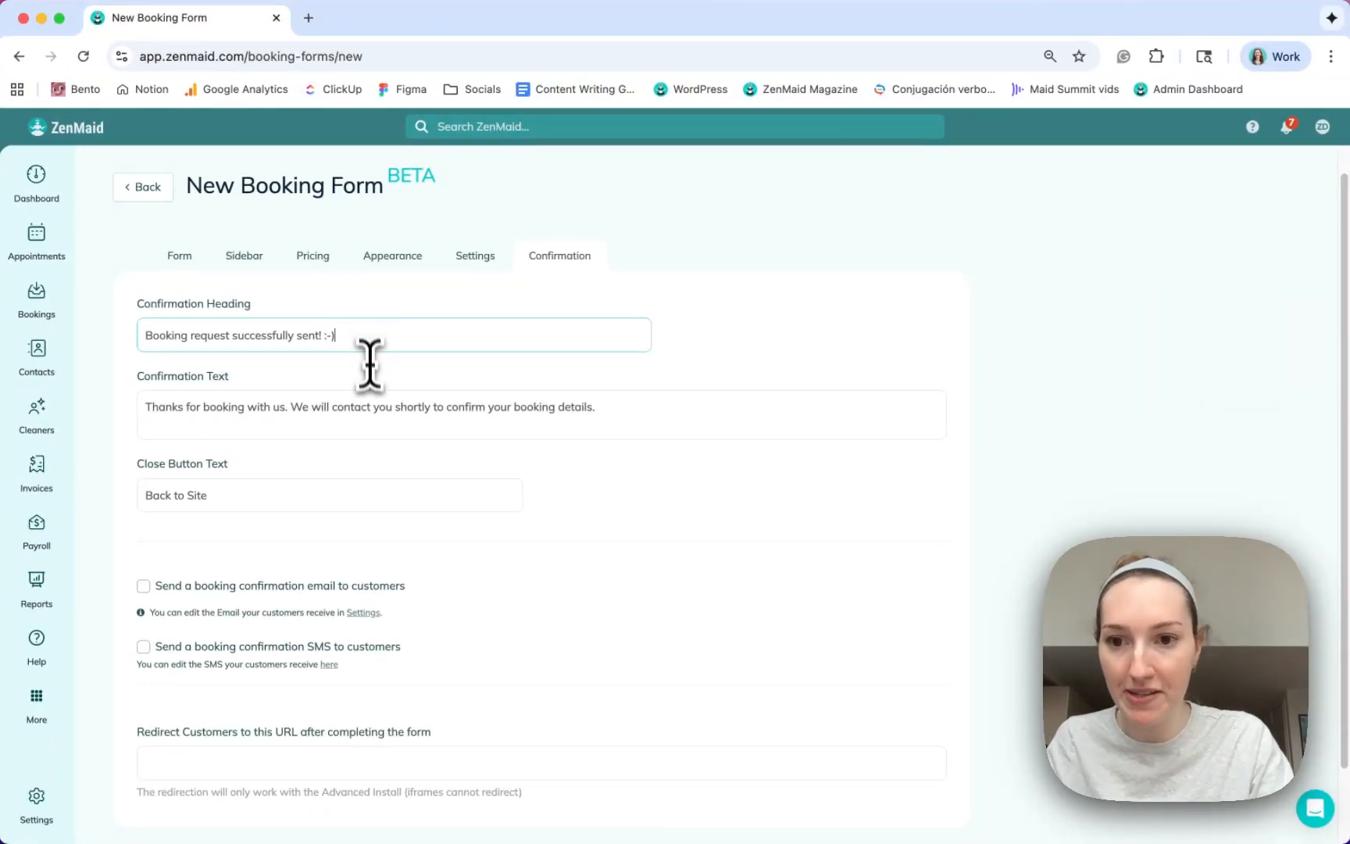
pyautogui.press('Tab')
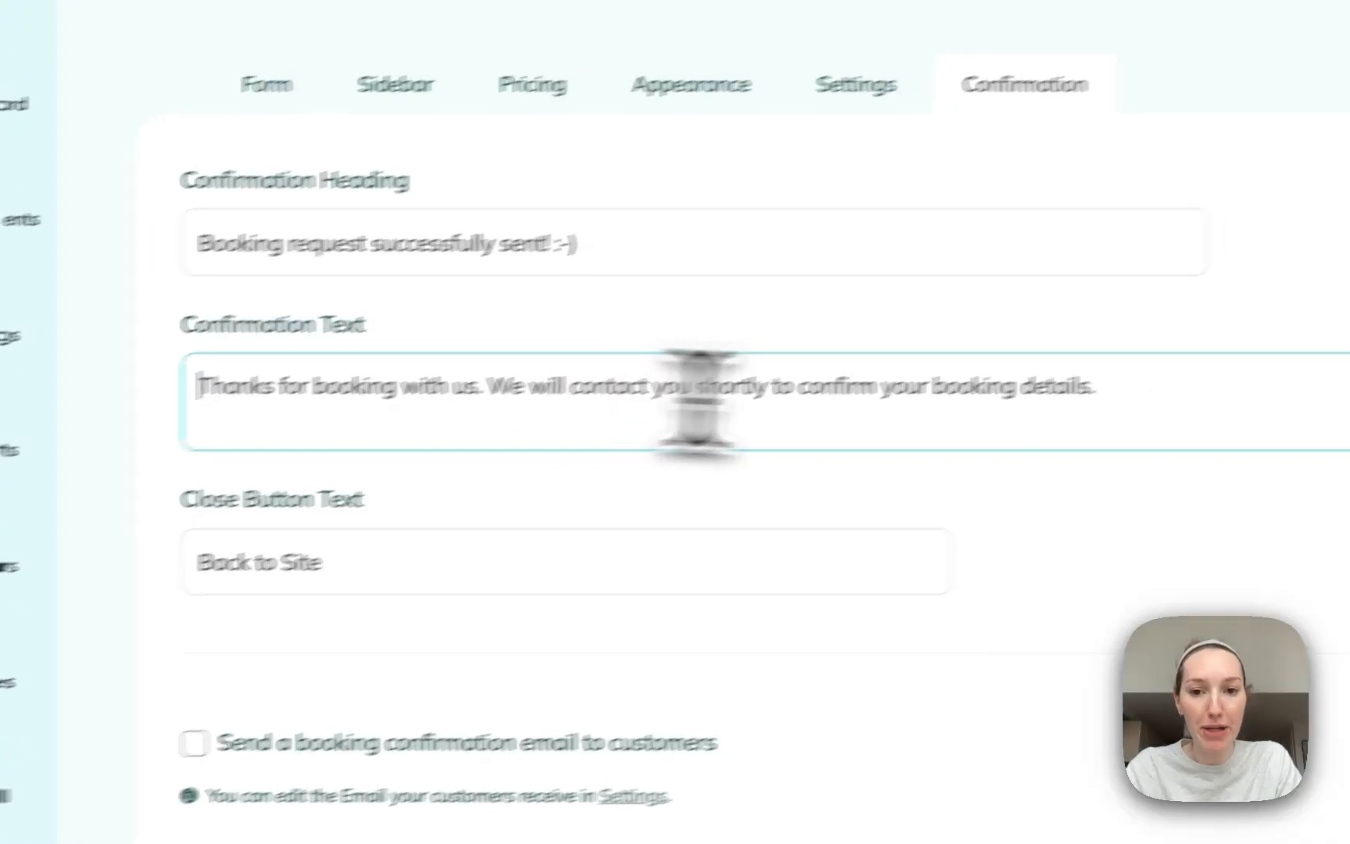
pyautogui.moveTo(1147, 378); pyautogui.dragTo(102, 393)
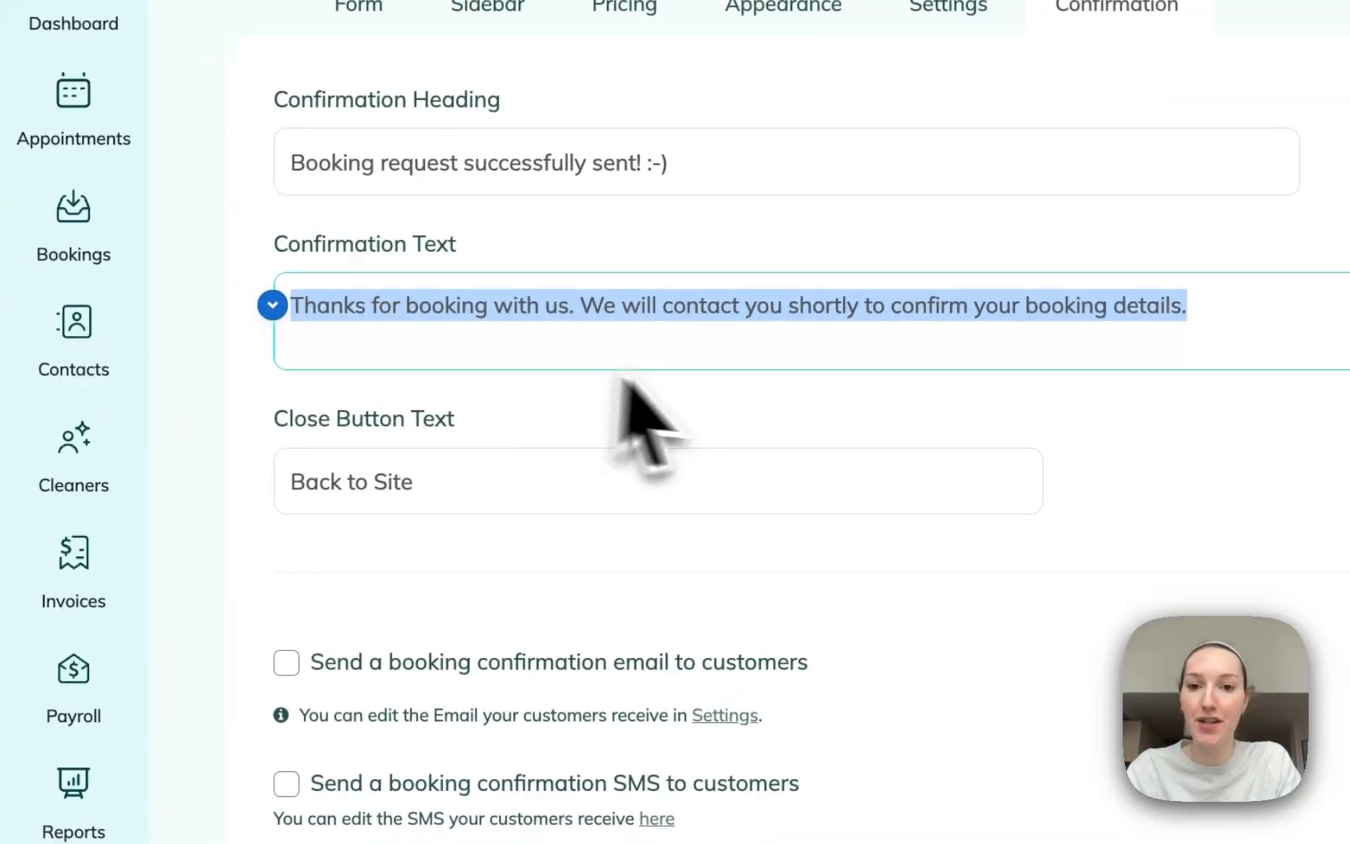
pyautogui.click(708, 391)
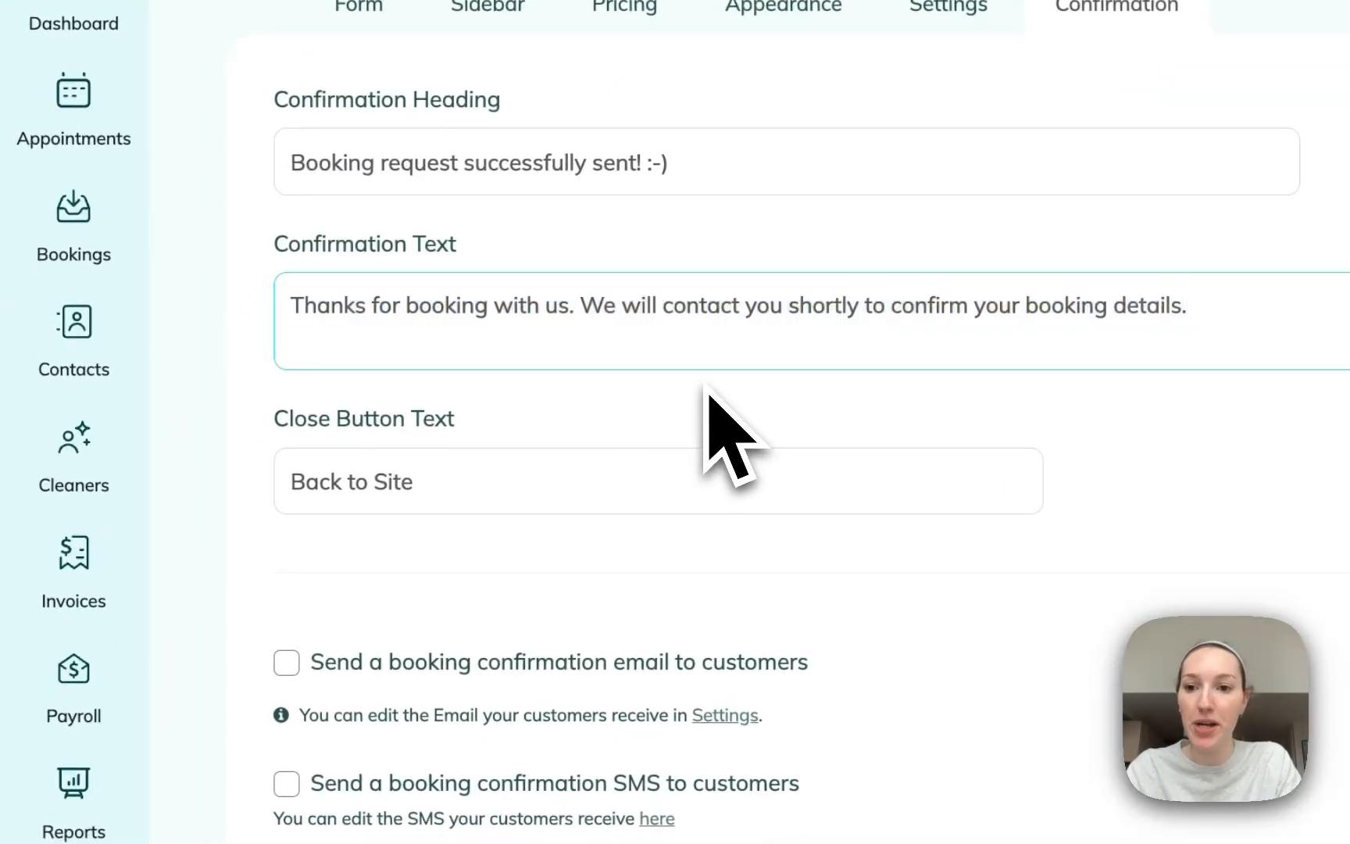
# Turn on booking confirmation emails and SMS for customers, and activate the redirect URL field for editing
pyautogui.scroll(-2, 708, 391)
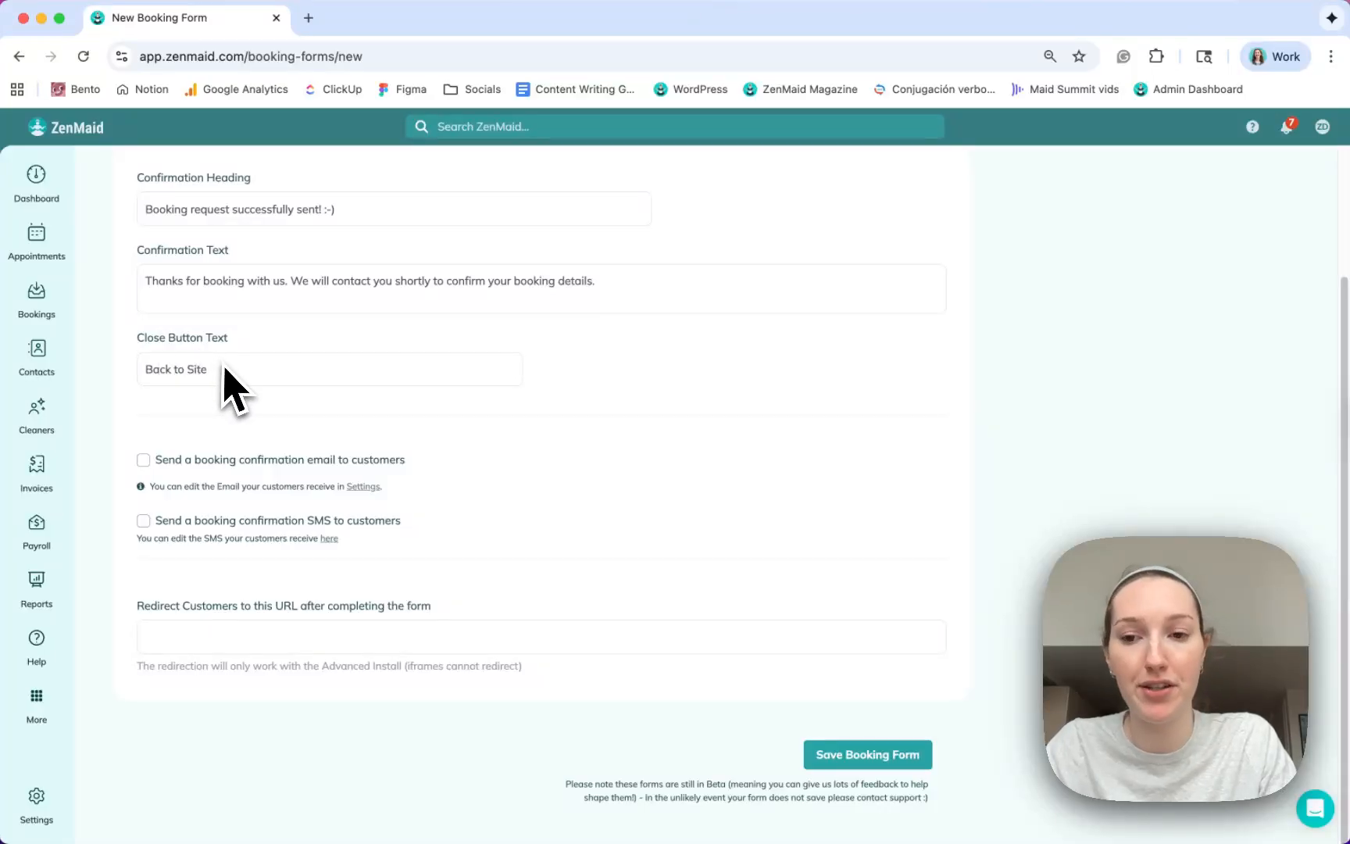
pyautogui.scroll(-1, 223, 422)
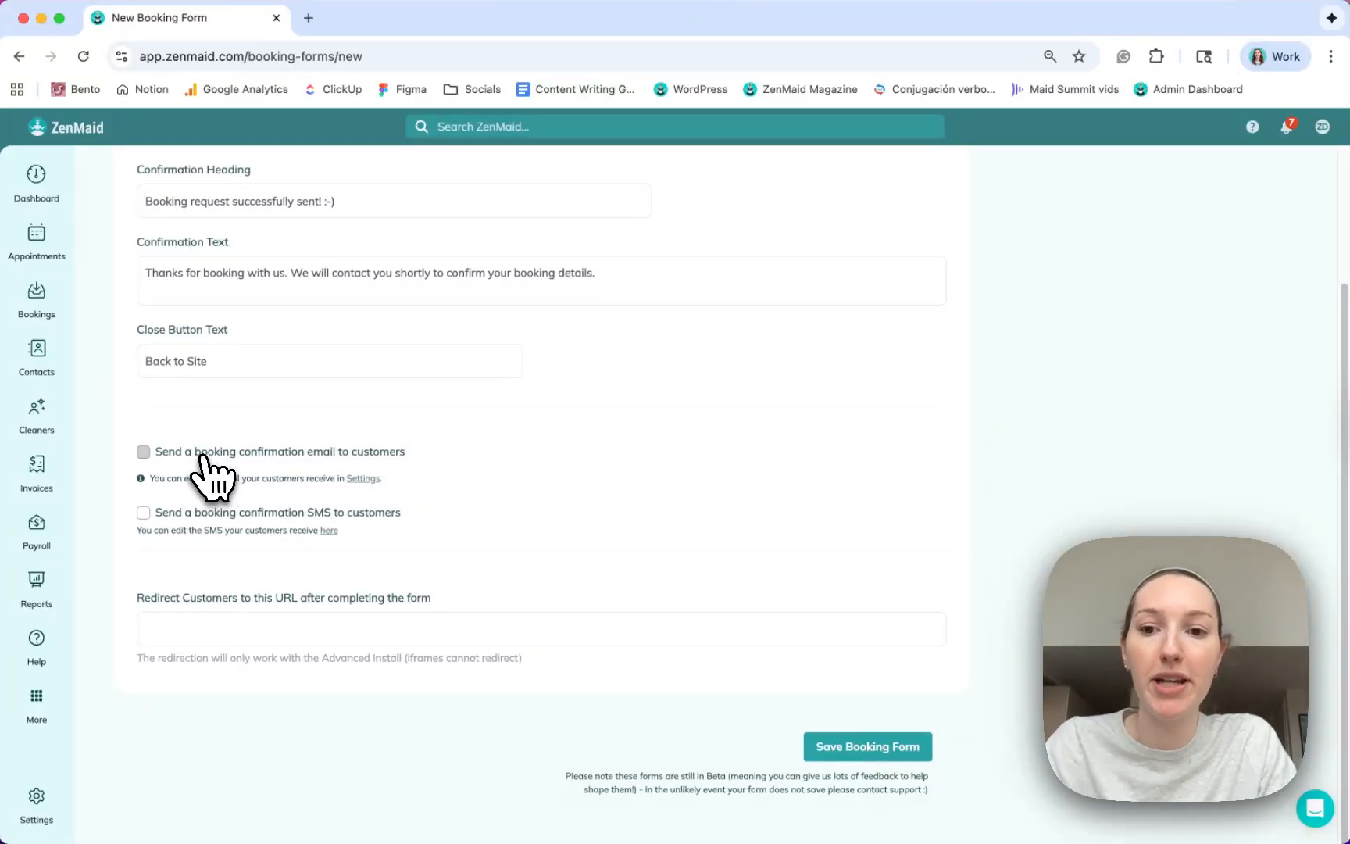
pyautogui.click(202, 453)
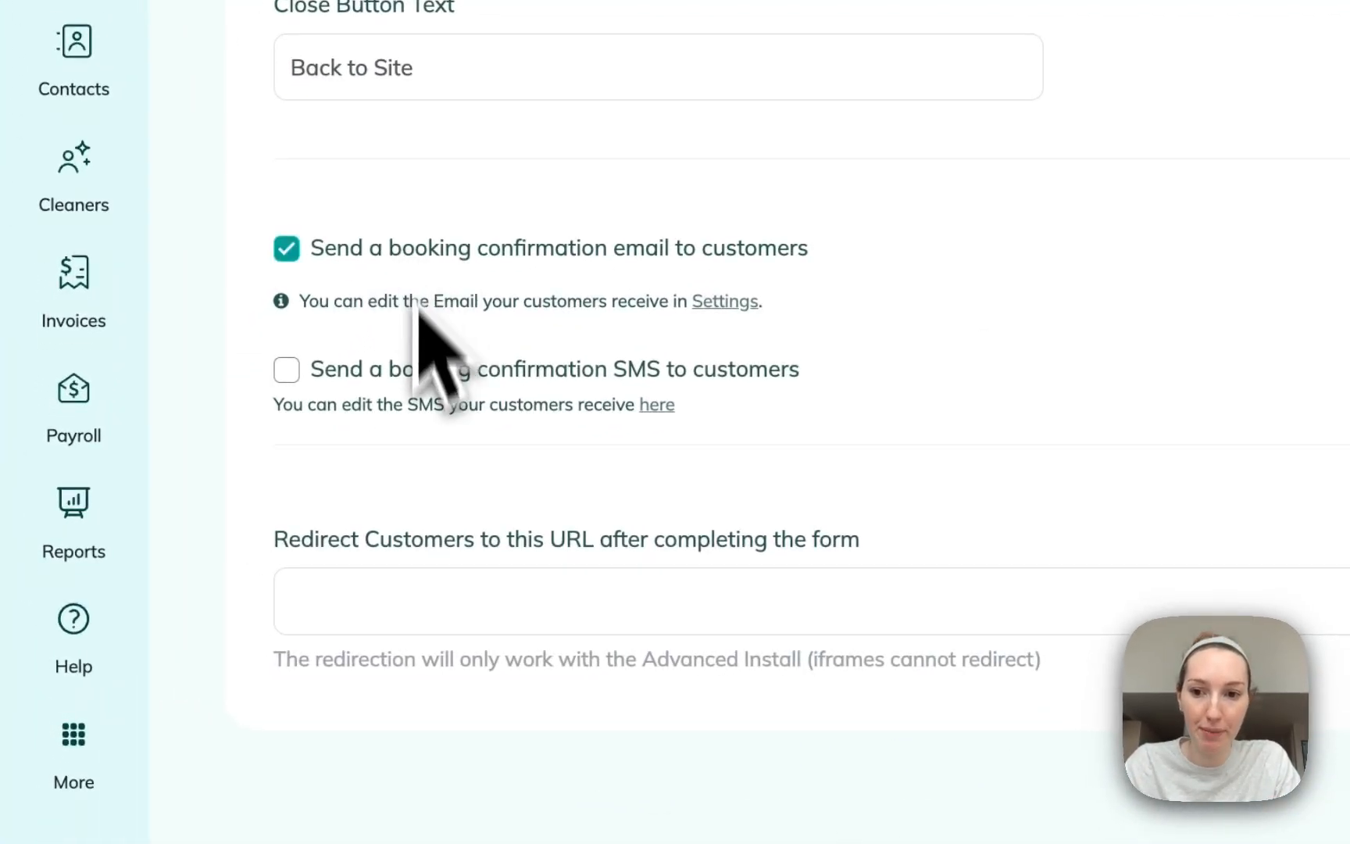
pyautogui.click(424, 382)
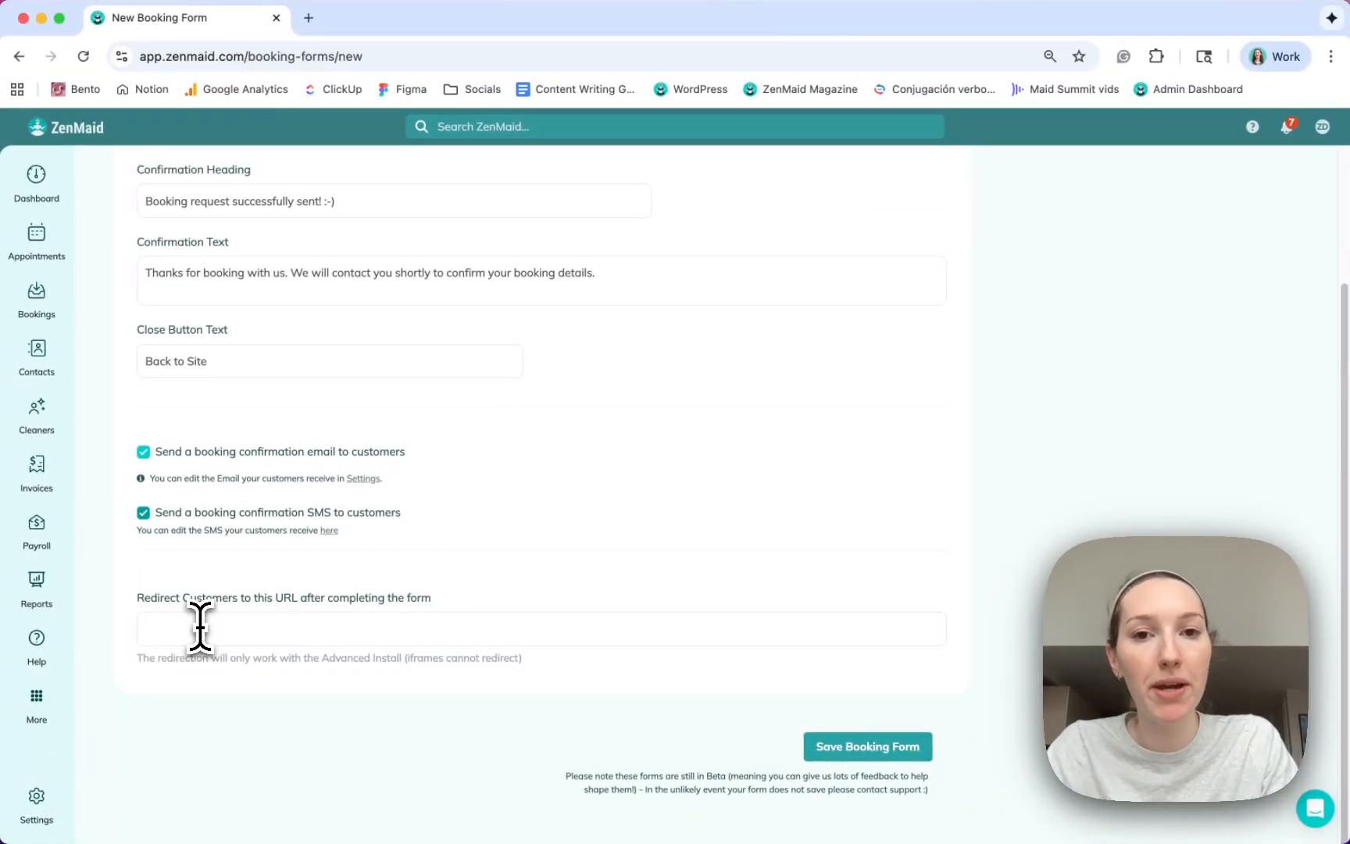
pyautogui.click(200, 627)
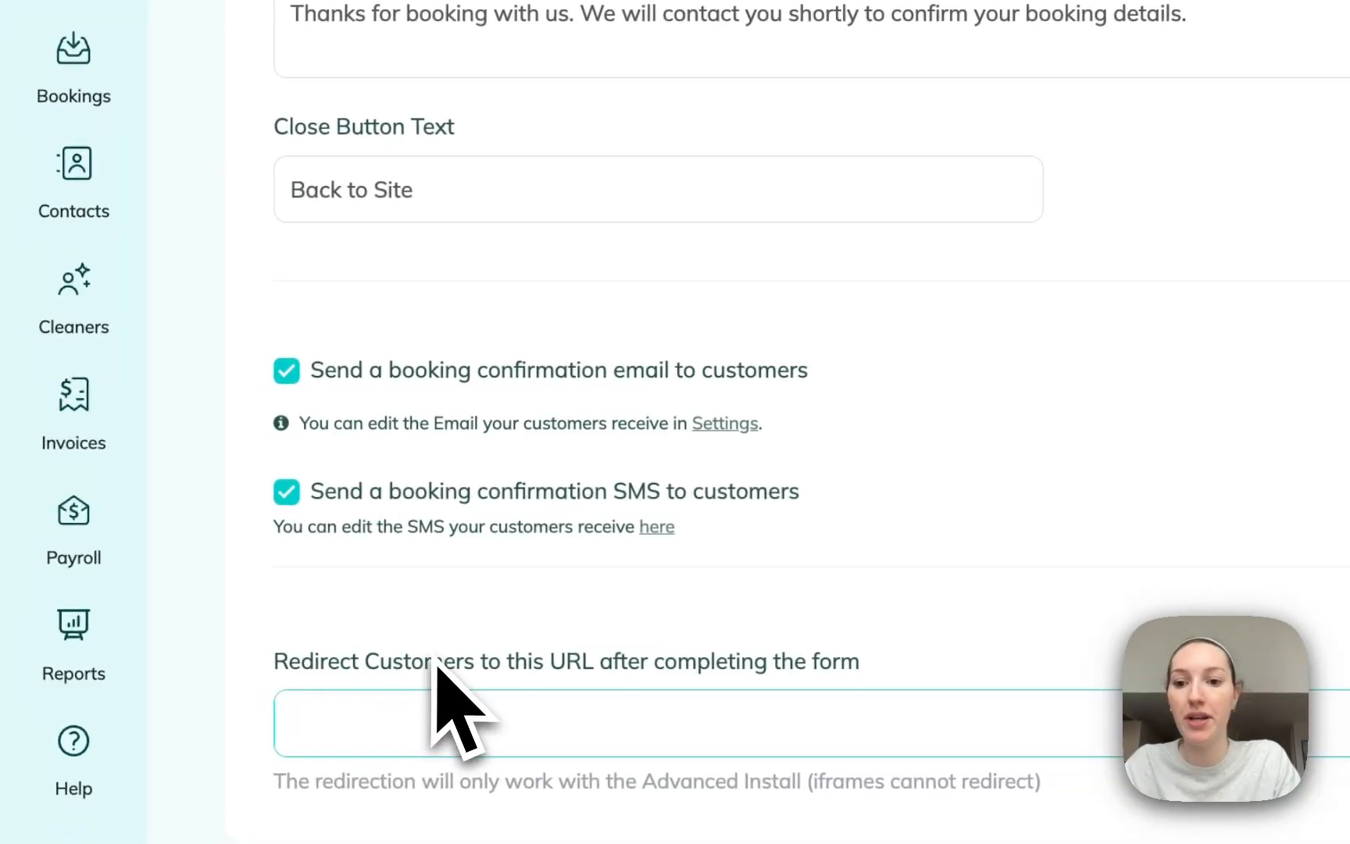